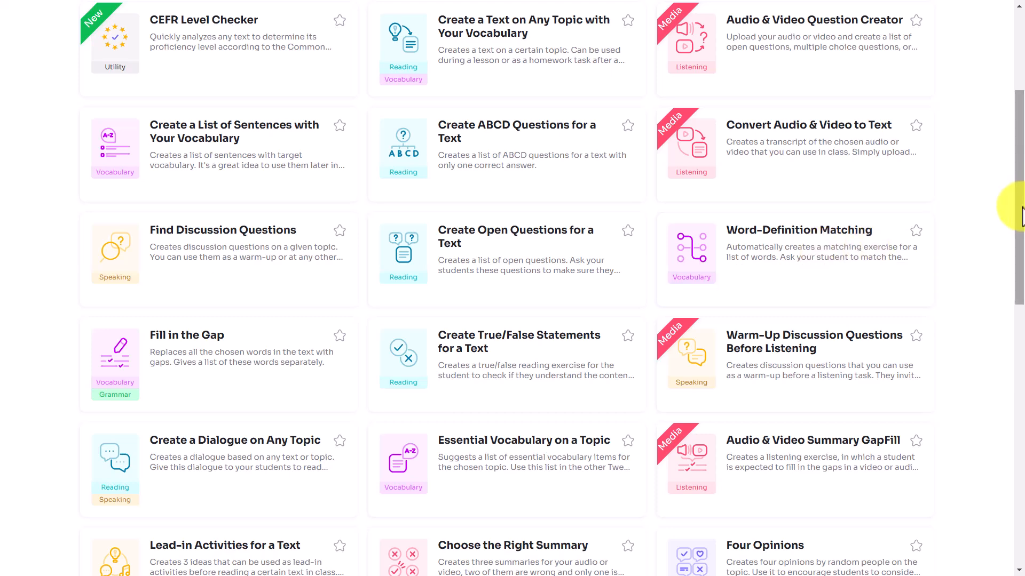
Step: Open the 'Create a Text on Any Topic' tool
scroll(1007, 195, "up", 4)
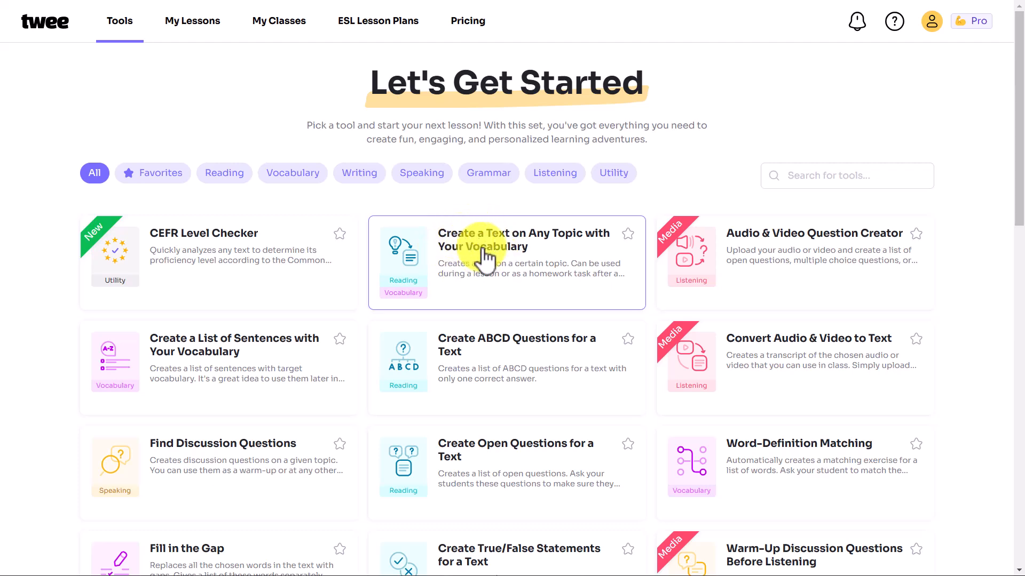
left_click(527, 260)
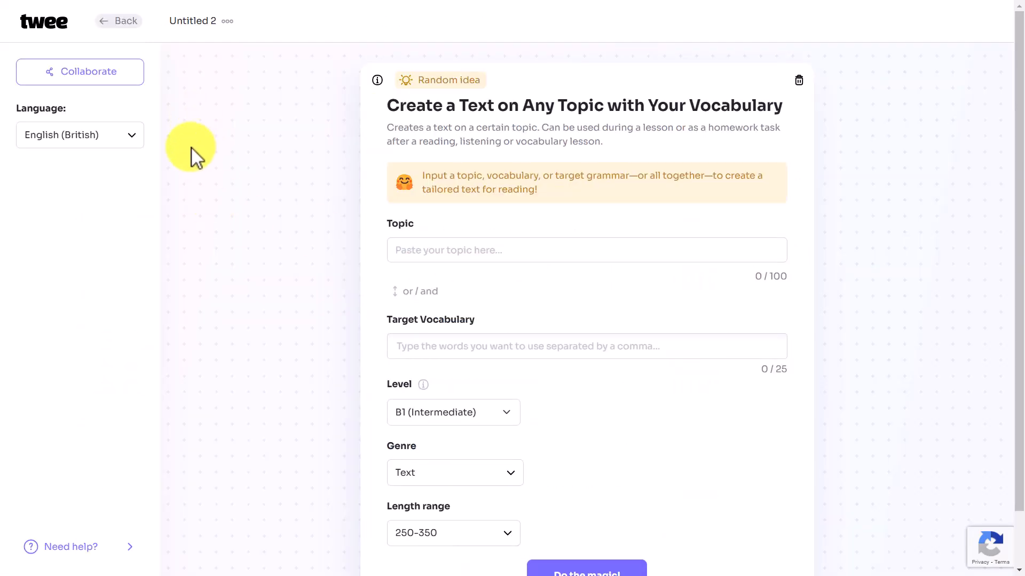
left_click(132, 139)
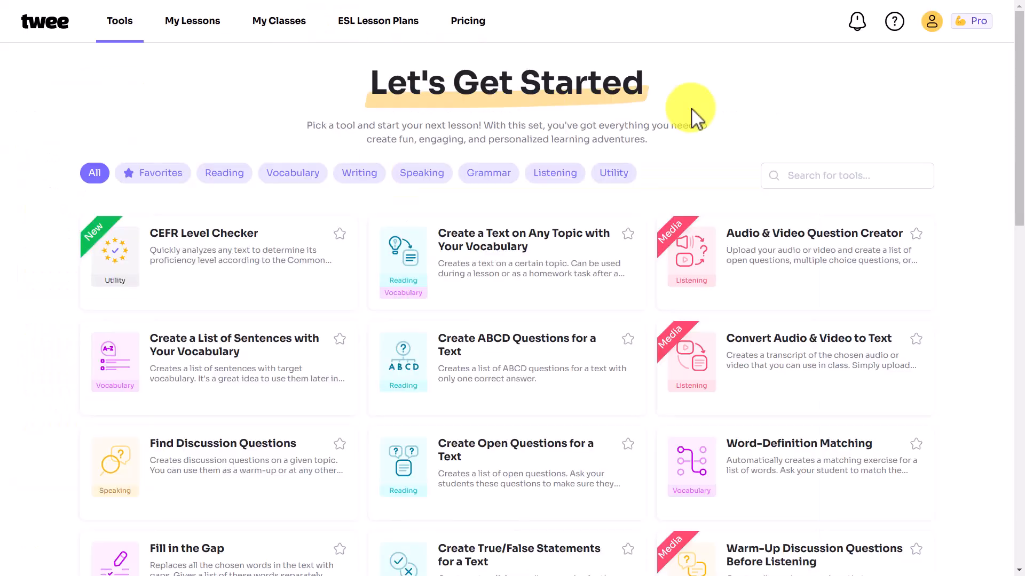
left_click(476, 263)
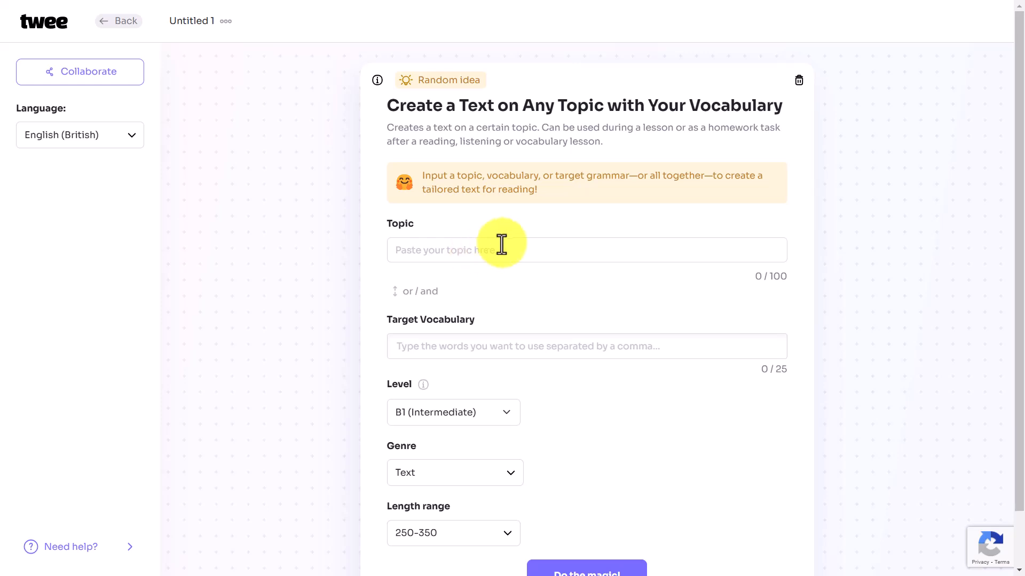
Step: Enter the topic 'The solar system' with vocabulary planets, atmosphere, moons and gravity
left_click(509, 244)
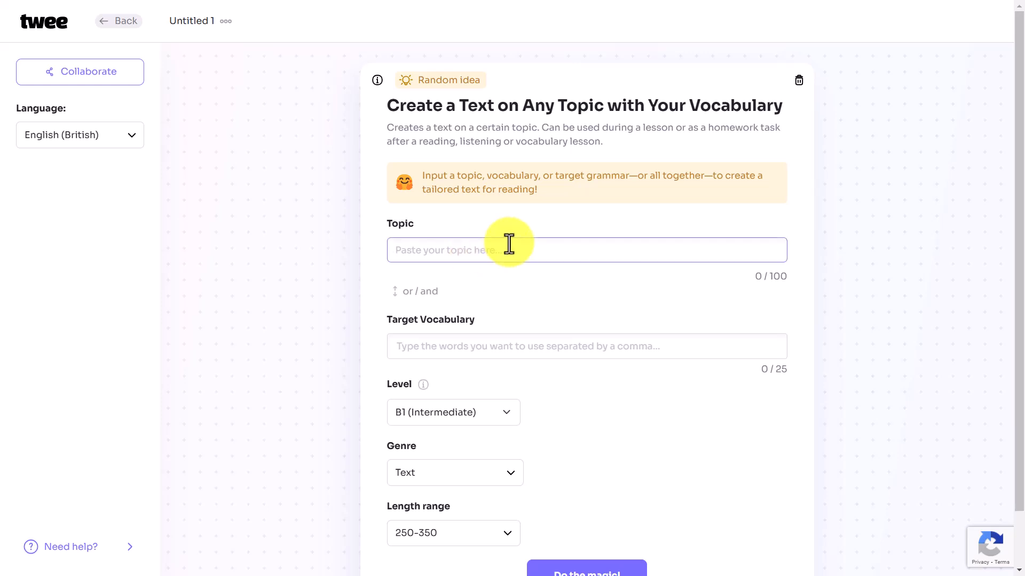
type("The solar system")
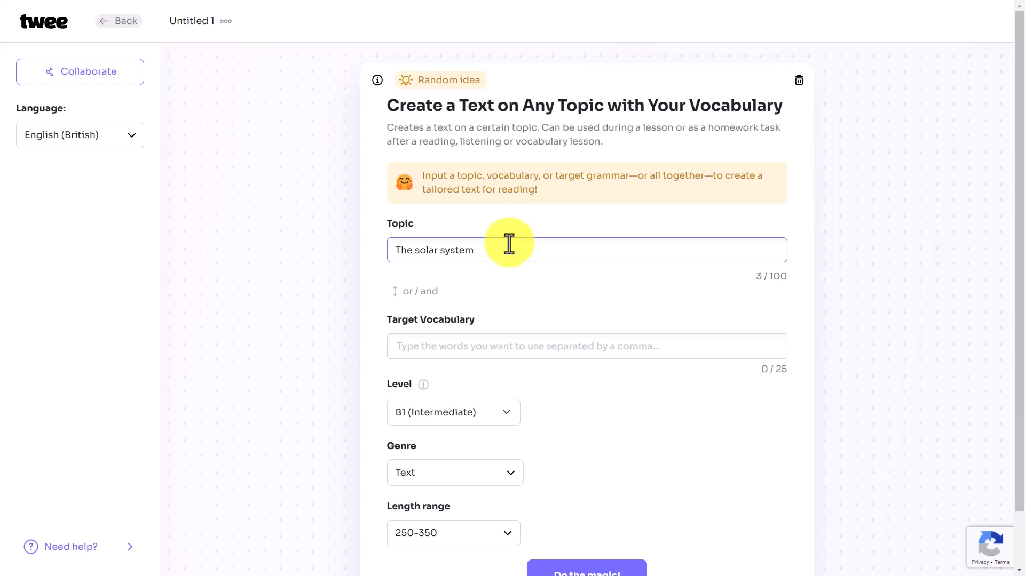
left_click(407, 341)
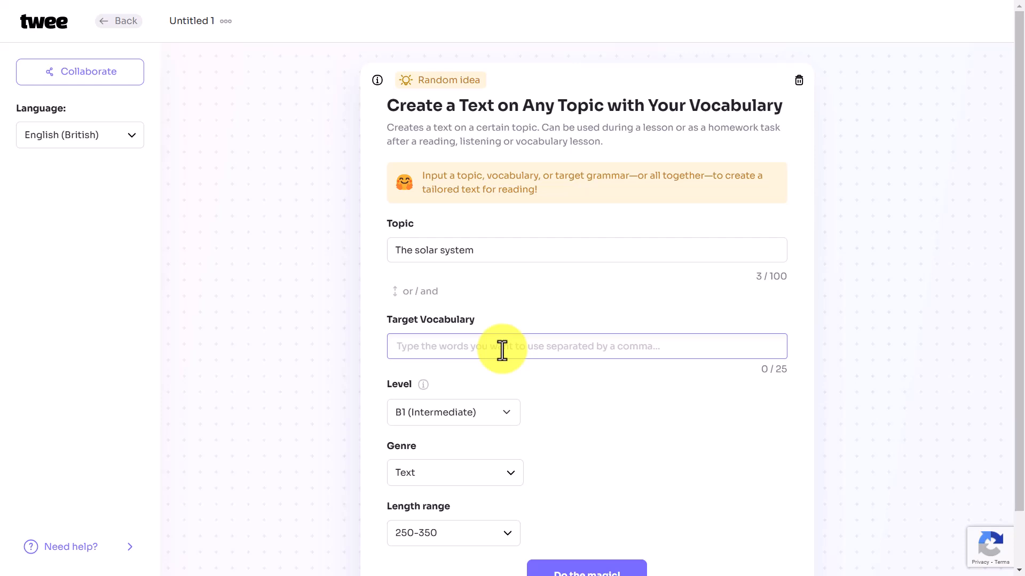
type("planets, atmosphere, moons, gravity")
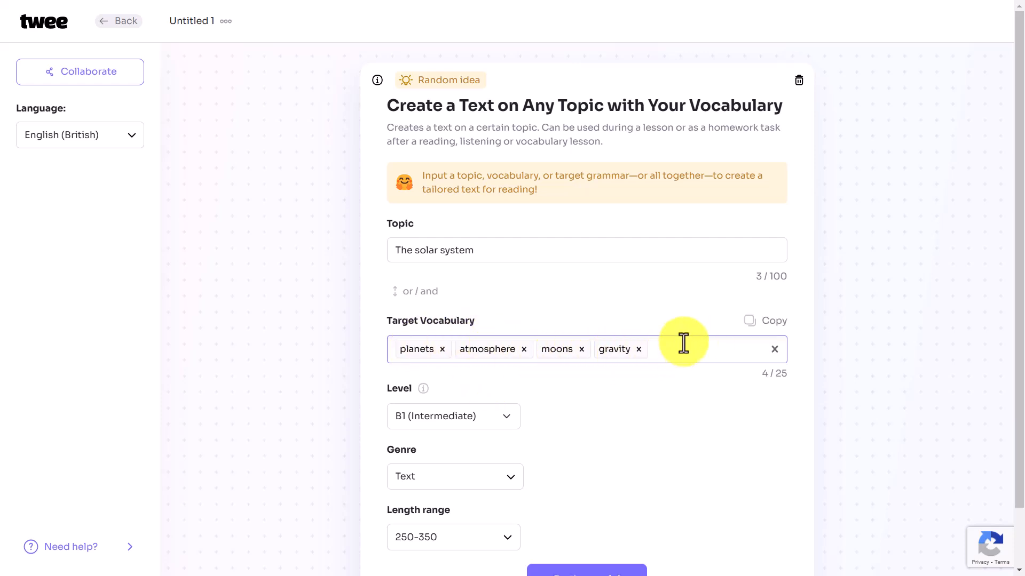
left_click_drag(1020, 272, 897, 304)
Step: Set the level to B2 (Upper-Intermediate) and the genre to Descriptive article
left_click(506, 369)
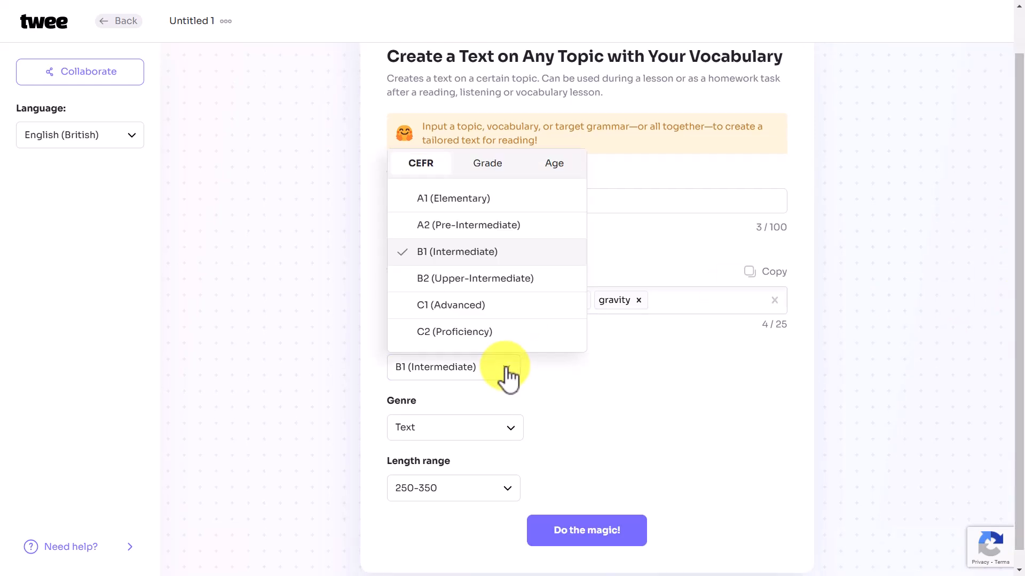
left_click(425, 280)
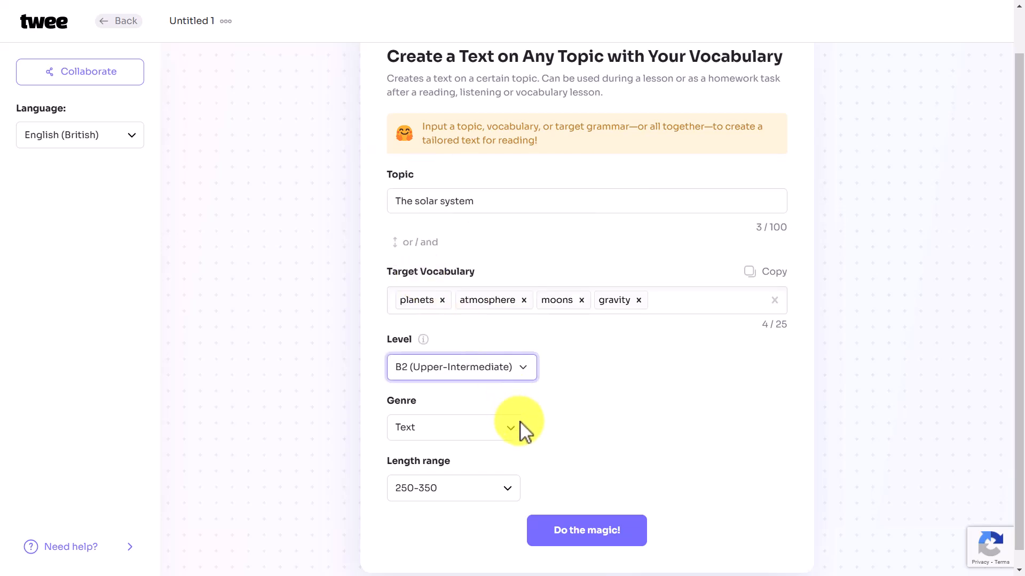
left_click(511, 433)
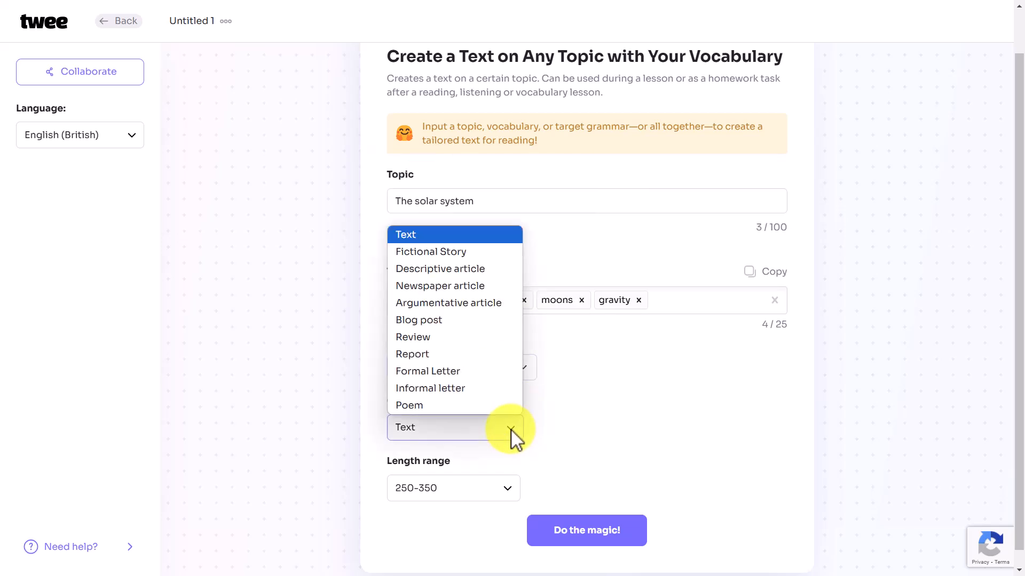
left_click(458, 268)
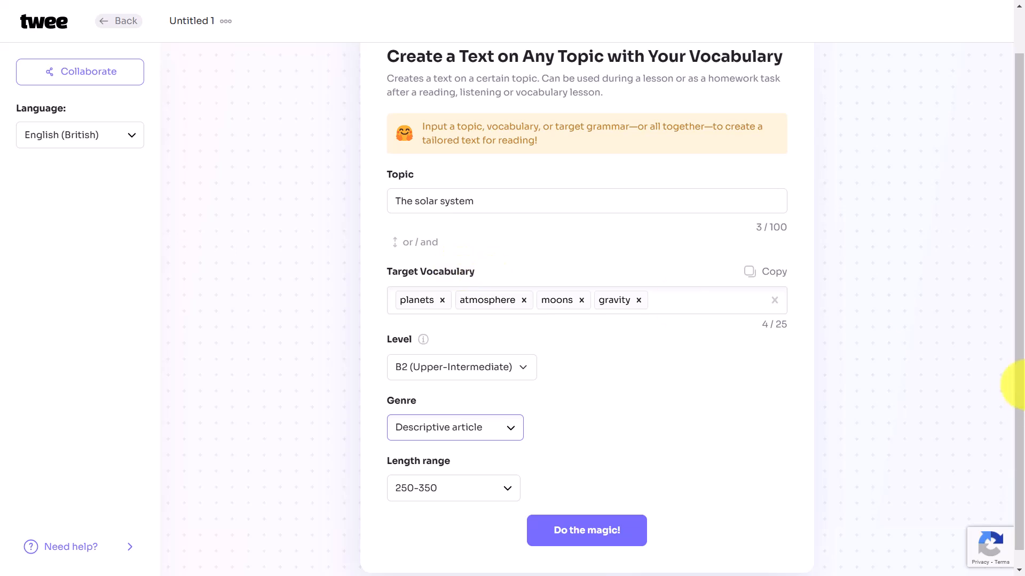
scroll(1011, 368, "down", 1)
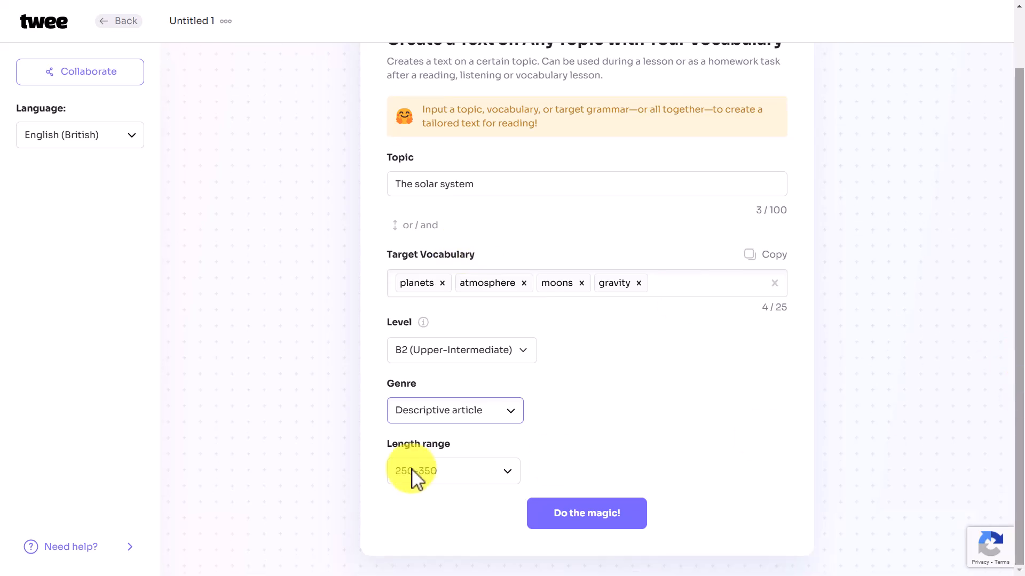
Step: Generate the reading text 'The Solar System: A Cosmic Ballet' and save its card after checking the title
left_click(596, 513)
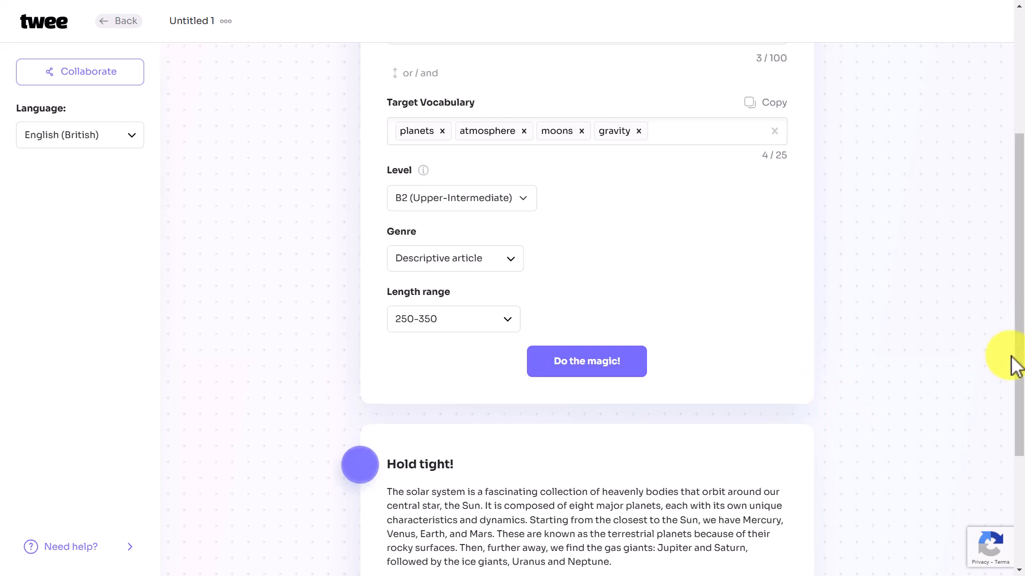
left_click_drag(1014, 366, 1019, 493)
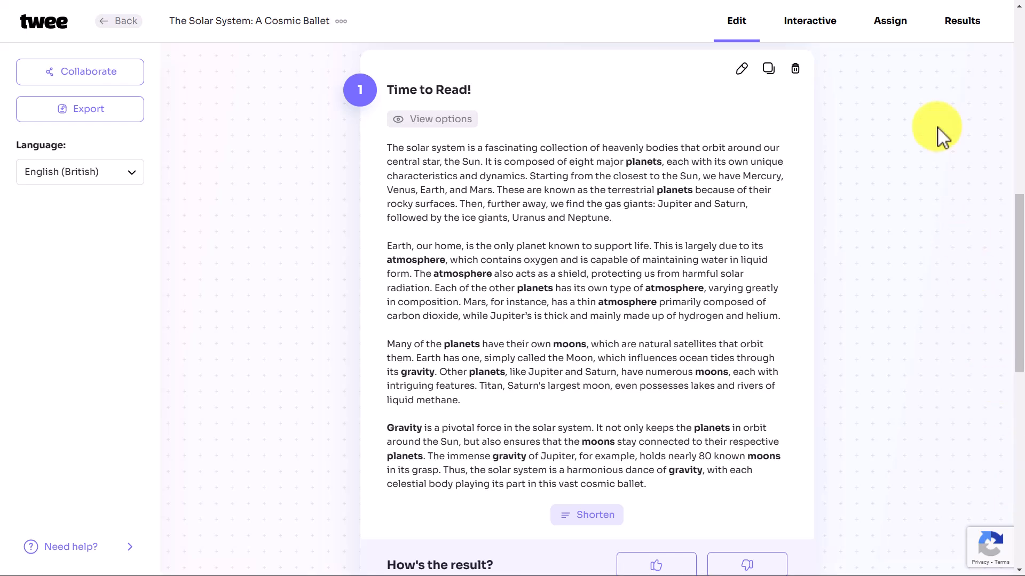
left_click(742, 69)
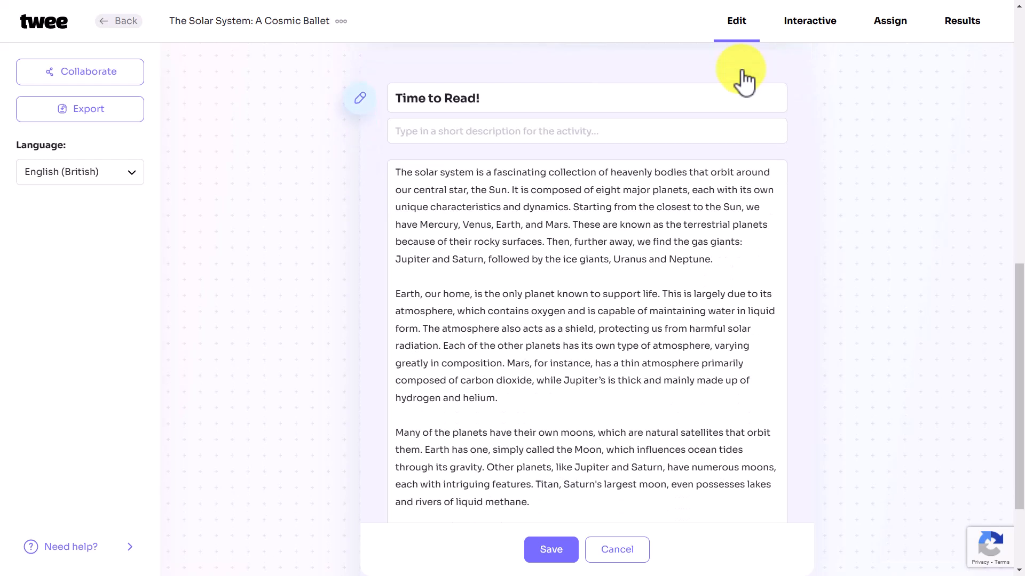
left_click(488, 132)
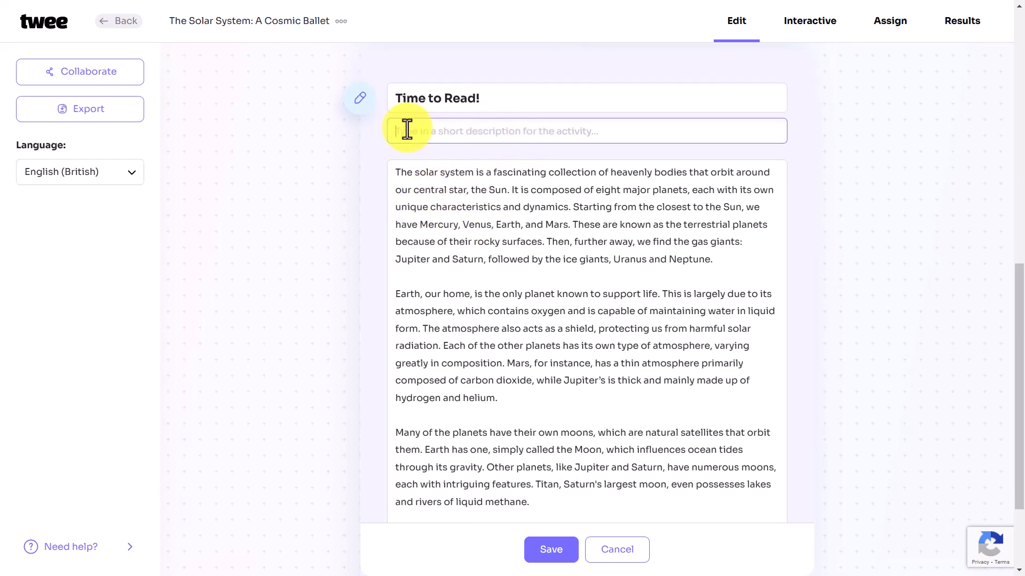
left_click(506, 103)
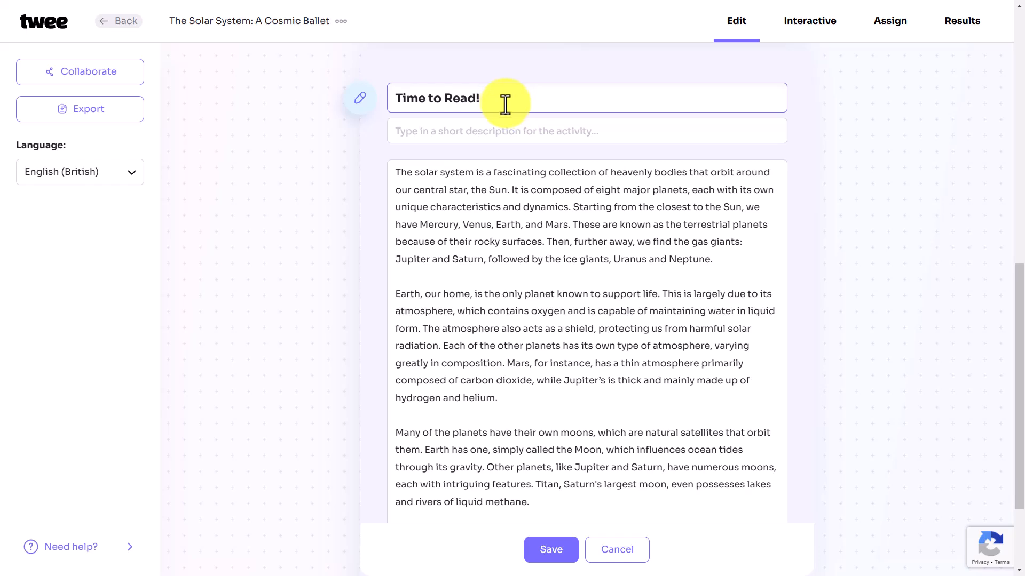
left_click(550, 560)
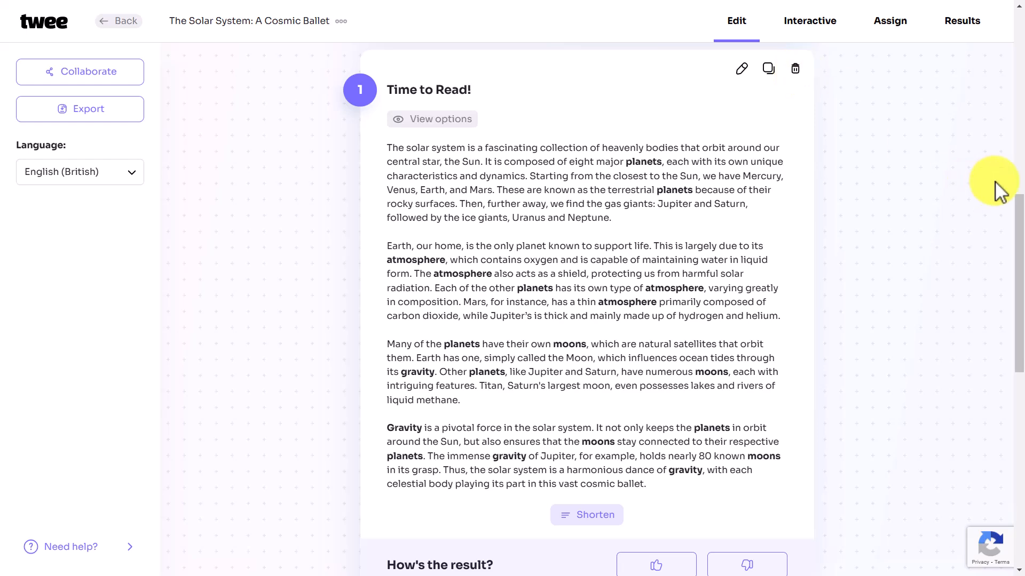
Step: Add a True/False statements exercise at B1-B2 from the solar system text and generate it
left_click_drag(1021, 211, 1022, 370)
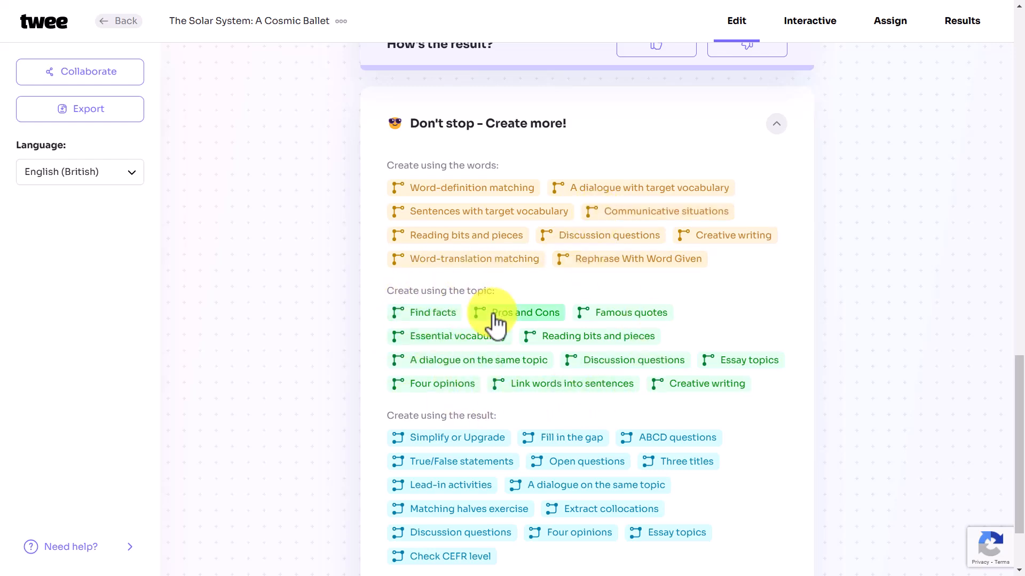
scroll(1016, 378, "down", 2)
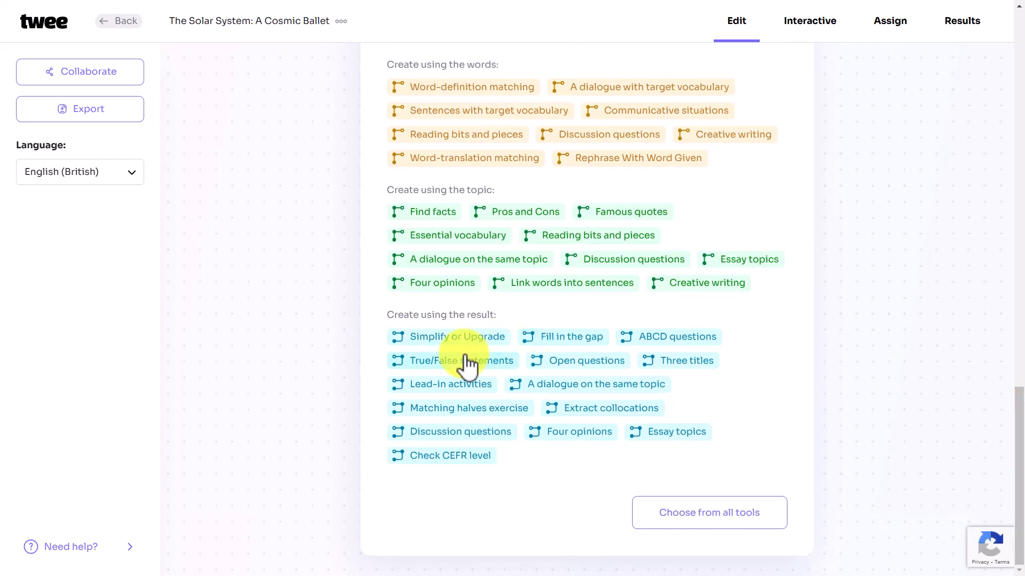
left_click(444, 361)
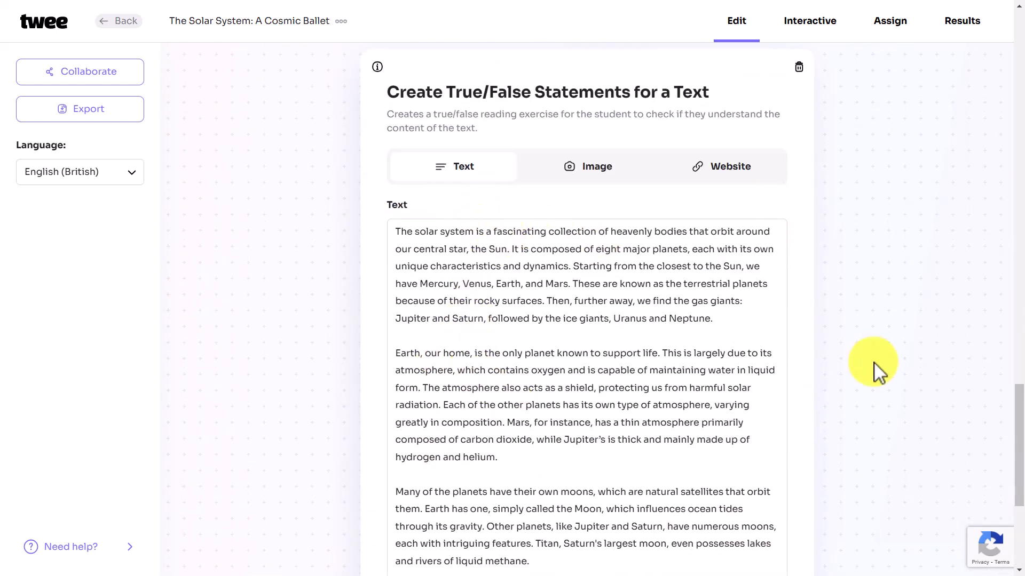
left_click_drag(1020, 426, 1023, 514)
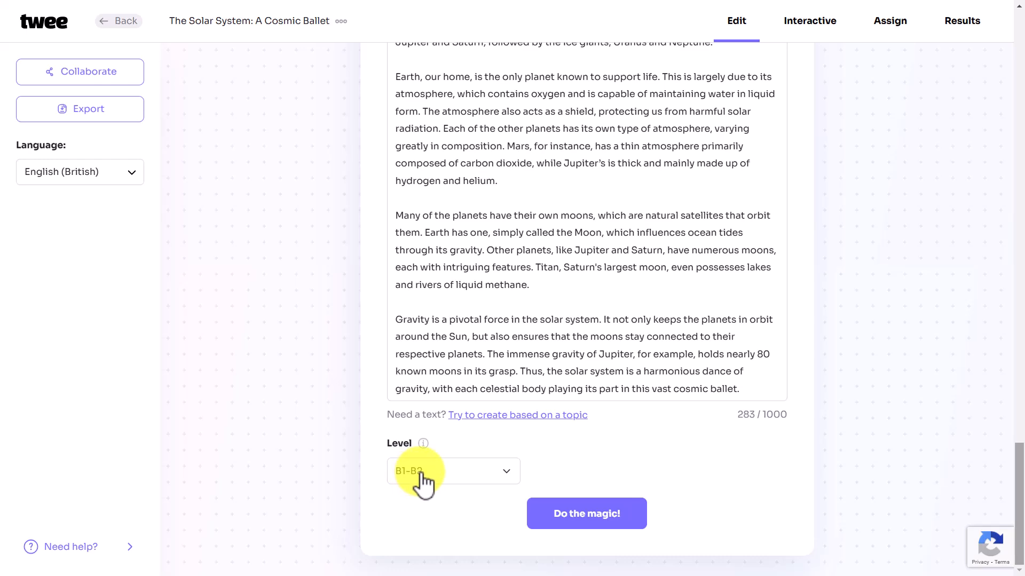
left_click(588, 515)
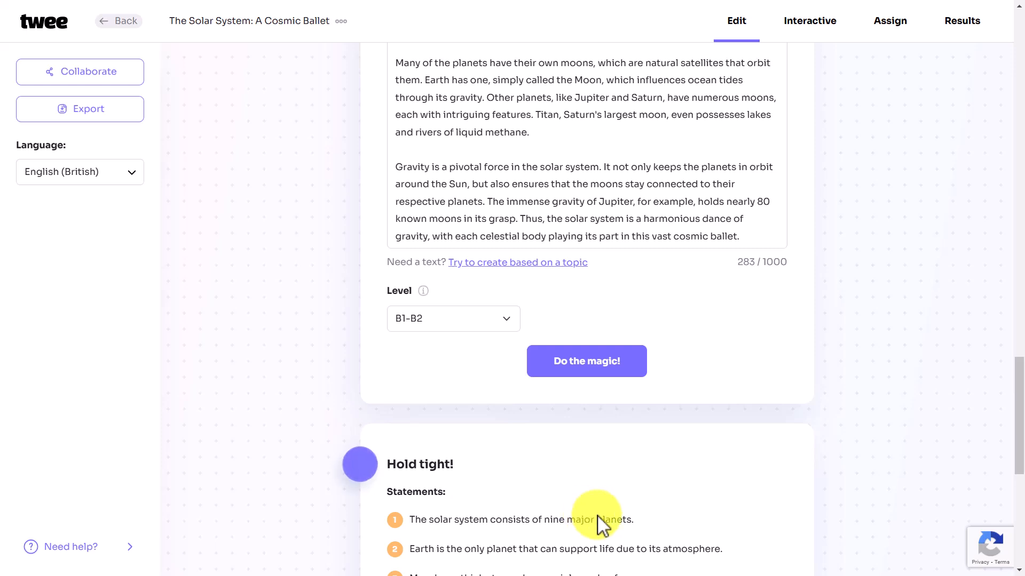
Step: Scroll past the seven statements and answer key to the 'Don't stop - Create more!' panel
left_click_drag(1024, 362, 1023, 368)
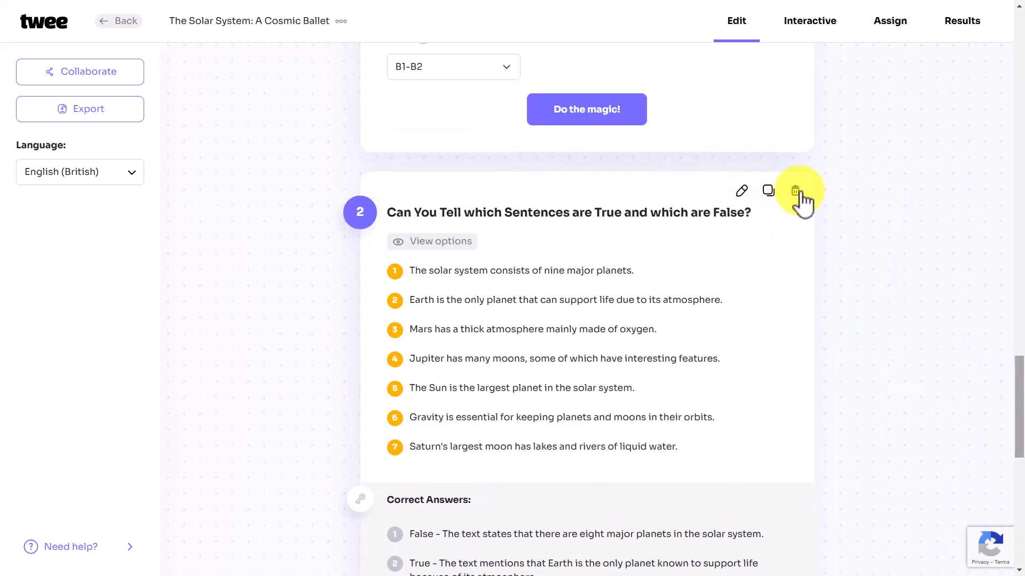
left_click_drag(1016, 400, 1016, 441)
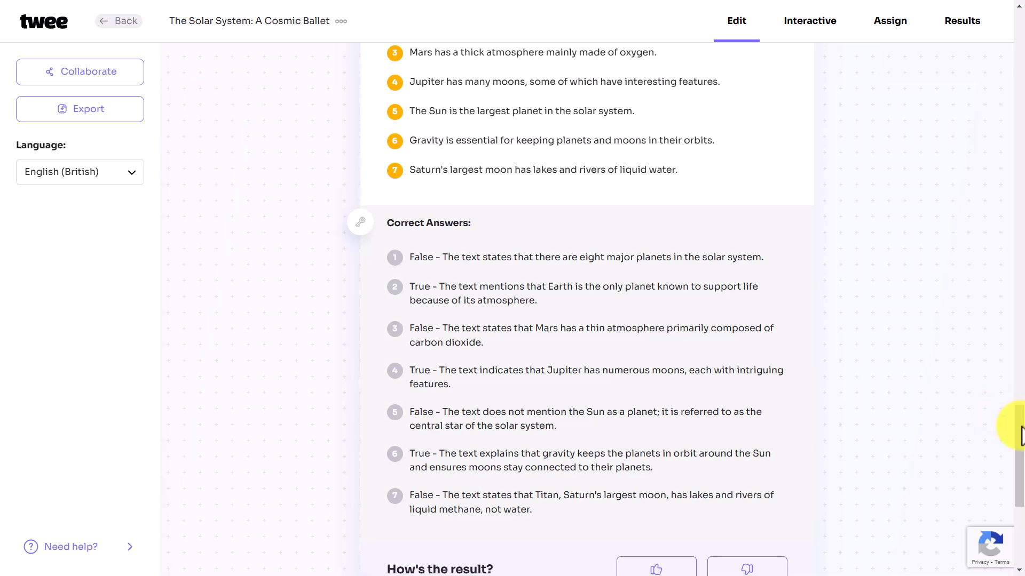
left_click_drag(1021, 427, 1021, 510)
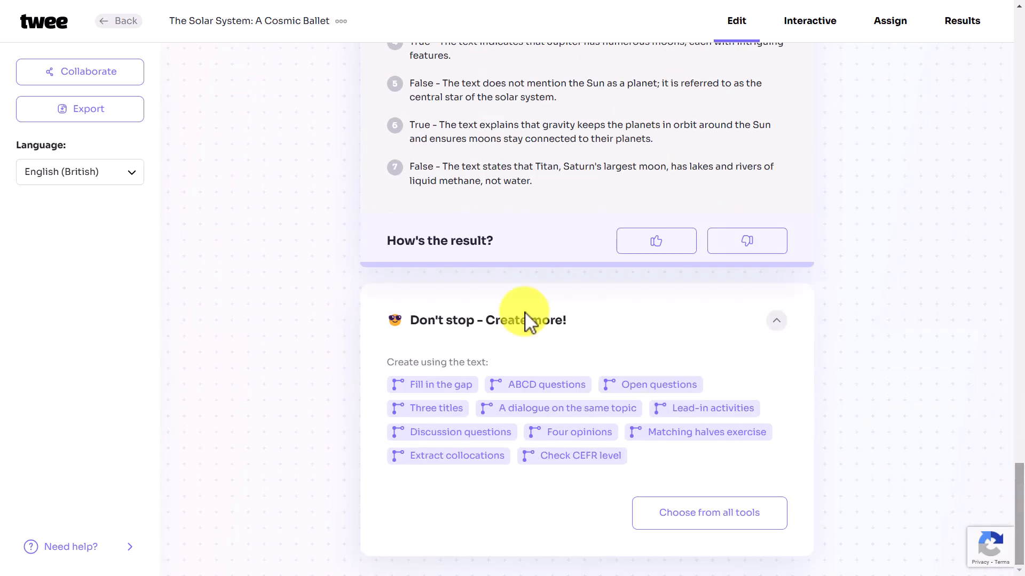
Step: Start a Fill in the Gap activity and gap the words fascinating and oxygen
left_click(434, 385)
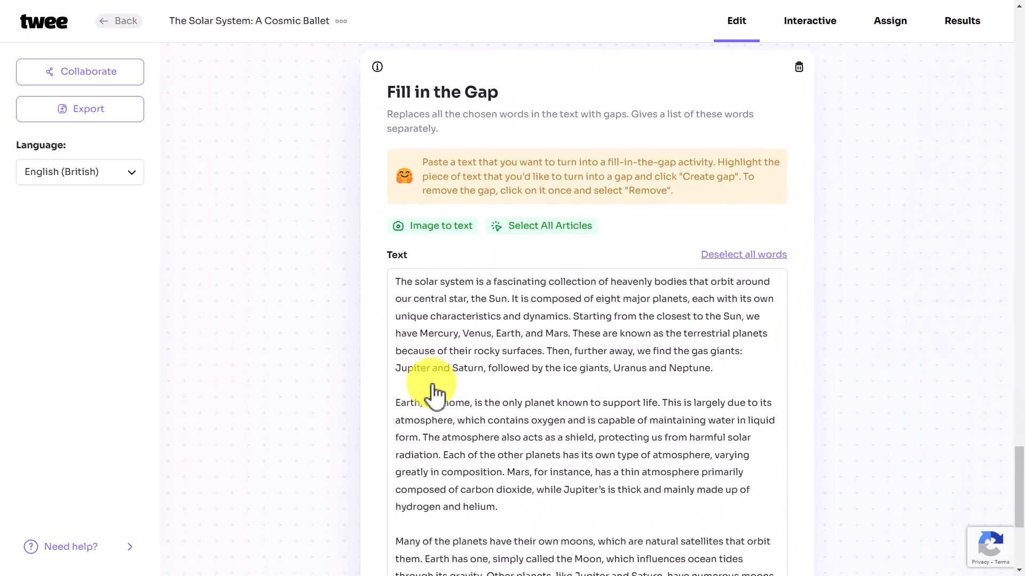
left_click(491, 281)
left_click_drag(492, 281, 543, 285)
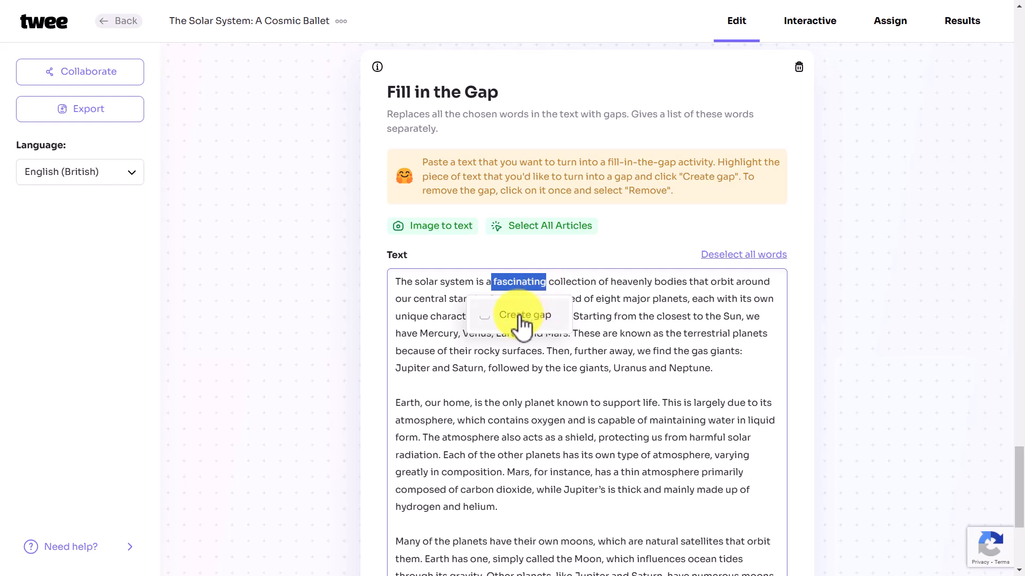
left_click(521, 319)
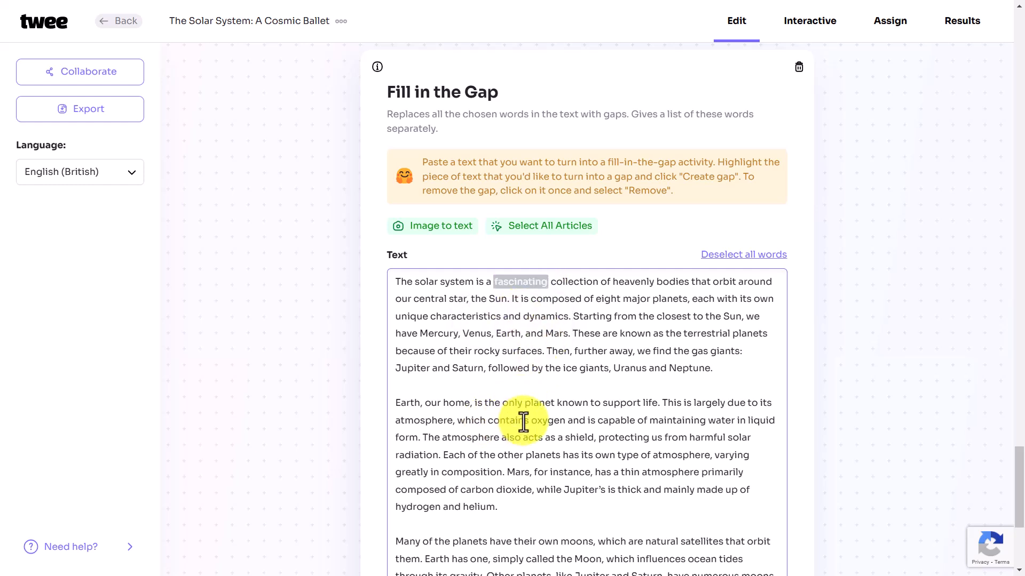
left_click_drag(531, 423, 566, 423)
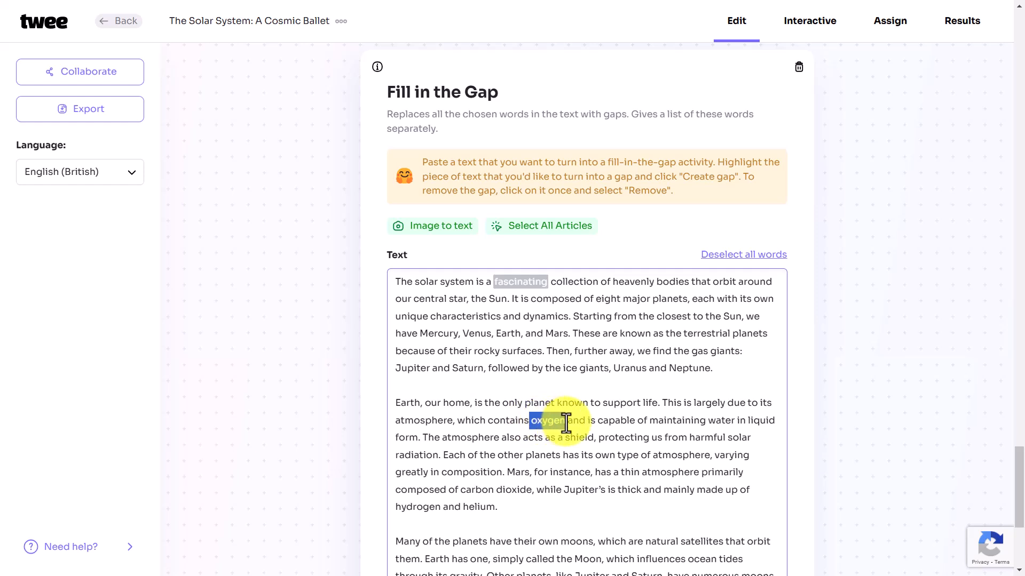
left_click(541, 455)
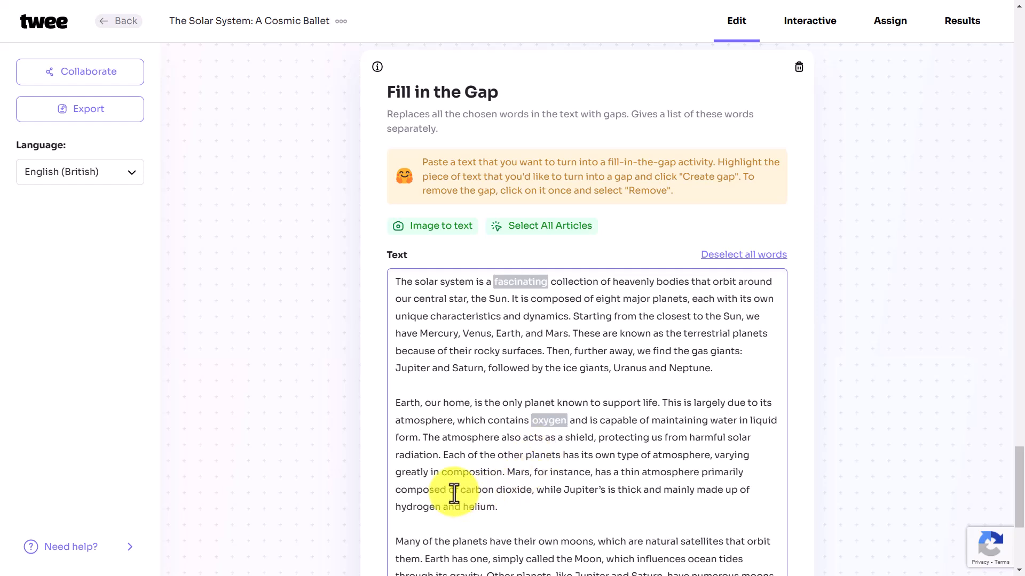
Step: Gap the phrases carbon dioxide and pivotal force in the text
left_click_drag(460, 492, 535, 492)
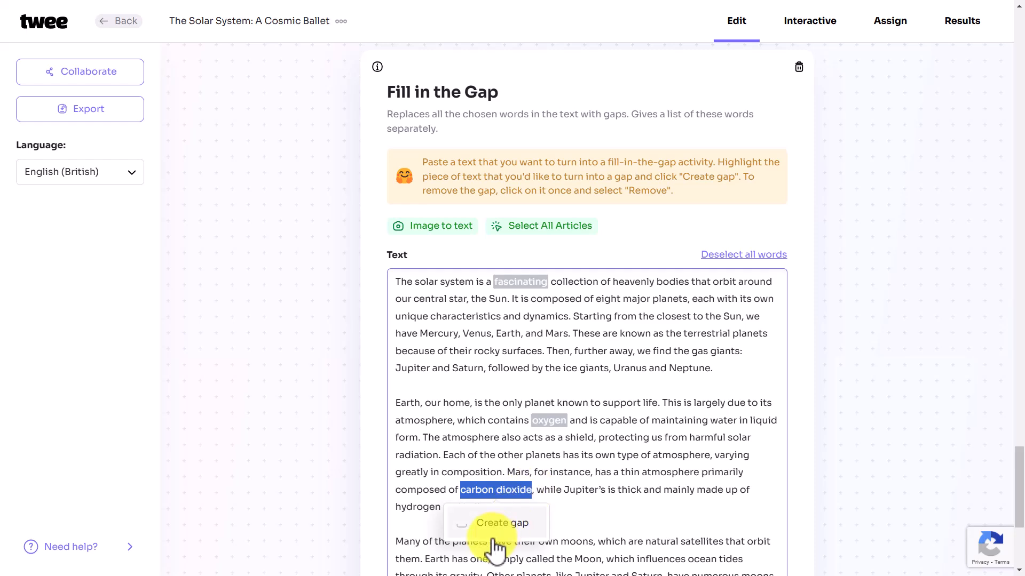
left_click(491, 530)
left_click_drag(1017, 451, 1021, 479)
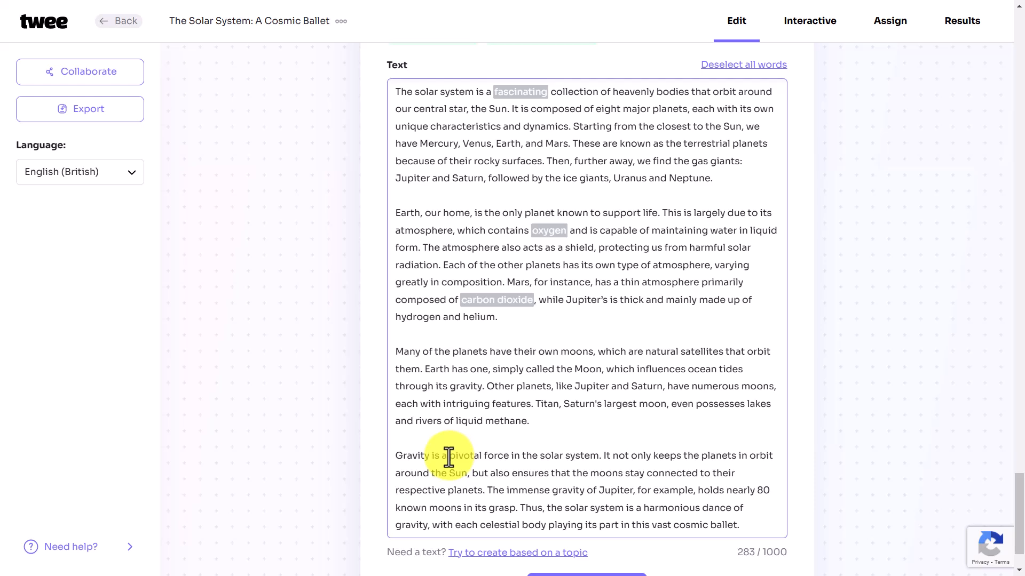
left_click_drag(449, 457, 508, 454)
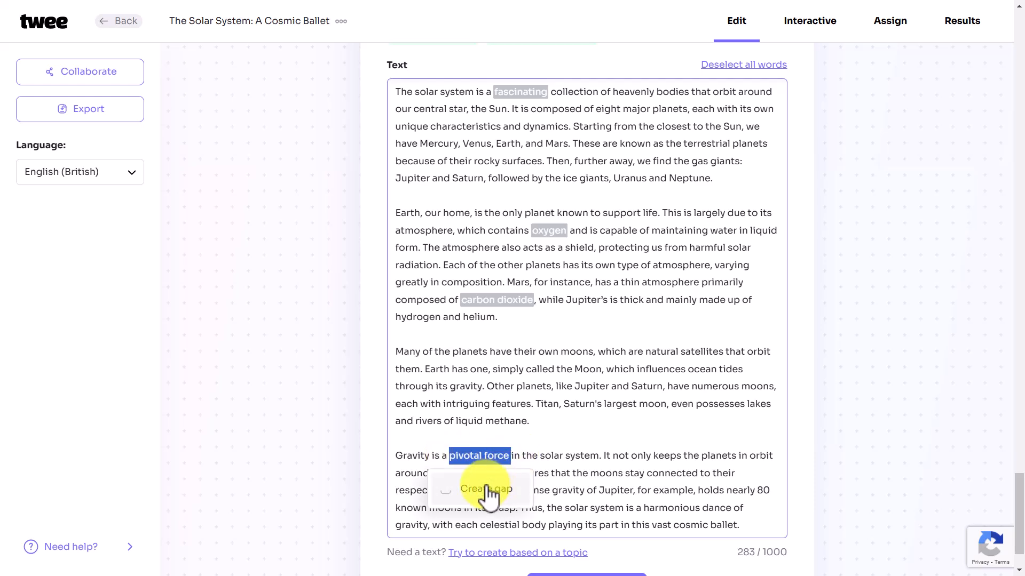
left_click(487, 490)
scroll(1019, 504, "down", 1)
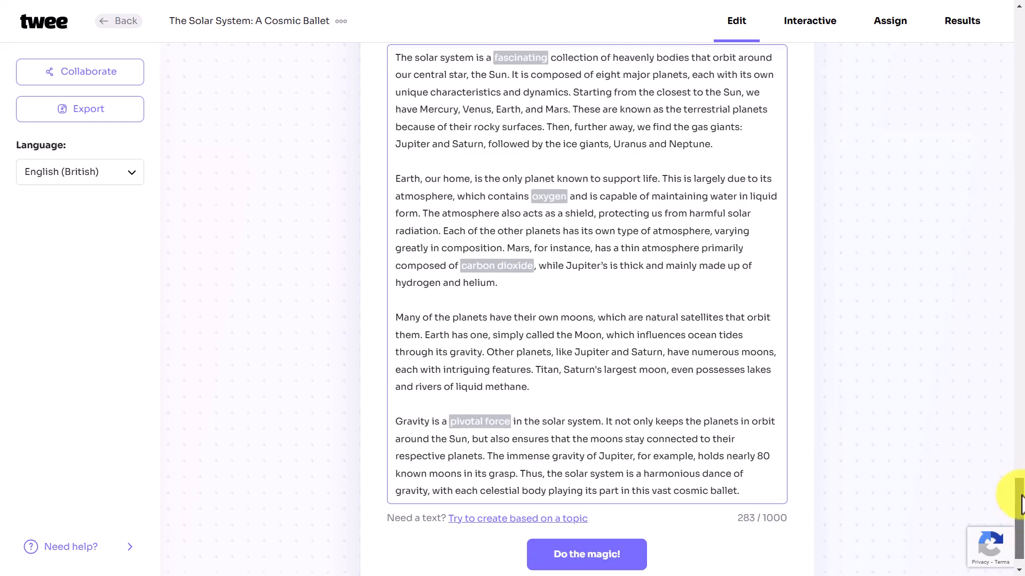
mouse_move(1022, 496)
left_mouse_down()
mouse_move(1021, 460)
mouse_move(1022, 511)
left_mouse_up()
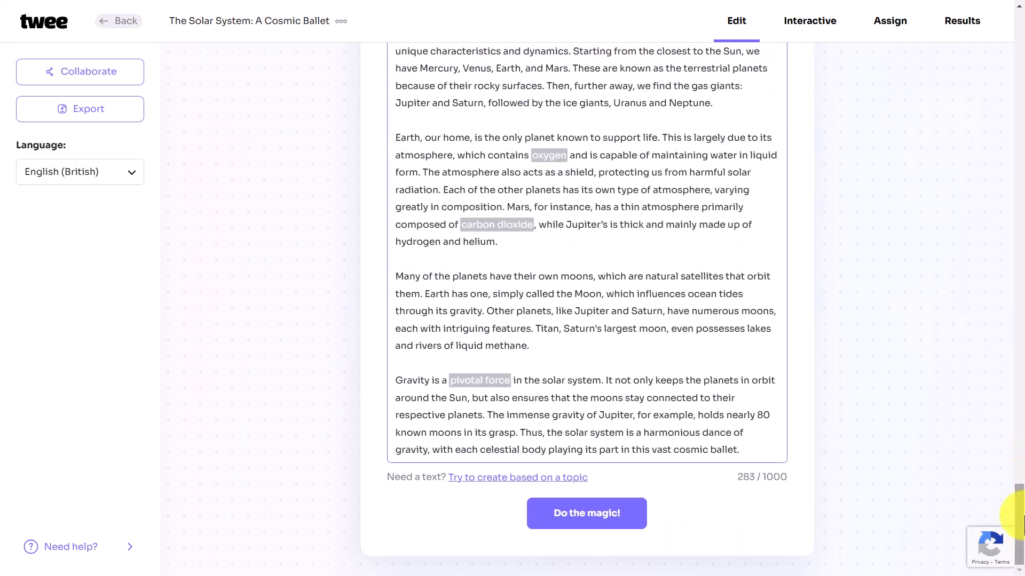
Step: Generate the 'Can You Fill in the Blanks?' exercise and review its word bank and answers
left_click(602, 515)
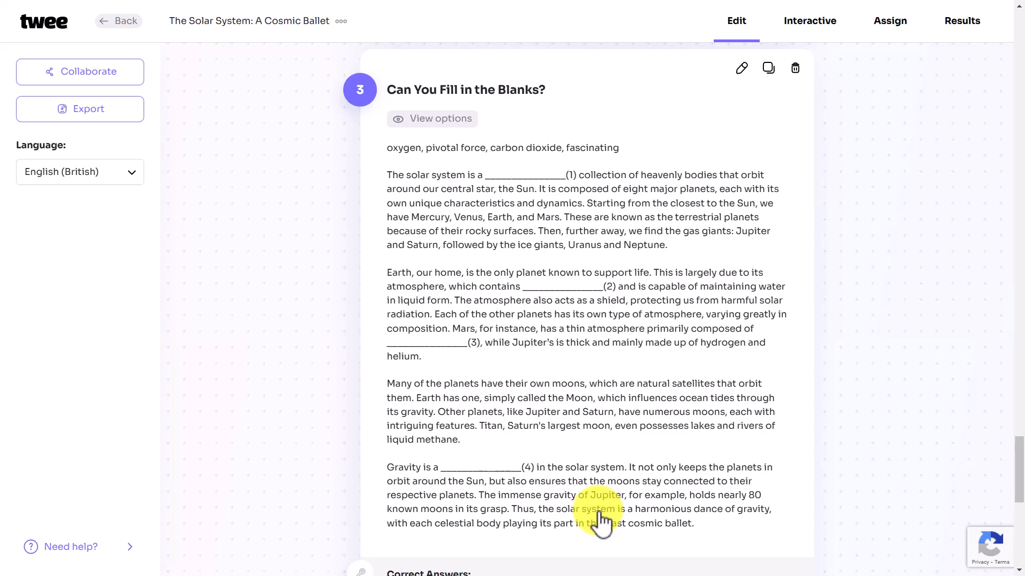
left_click_drag(1017, 480, 1020, 555)
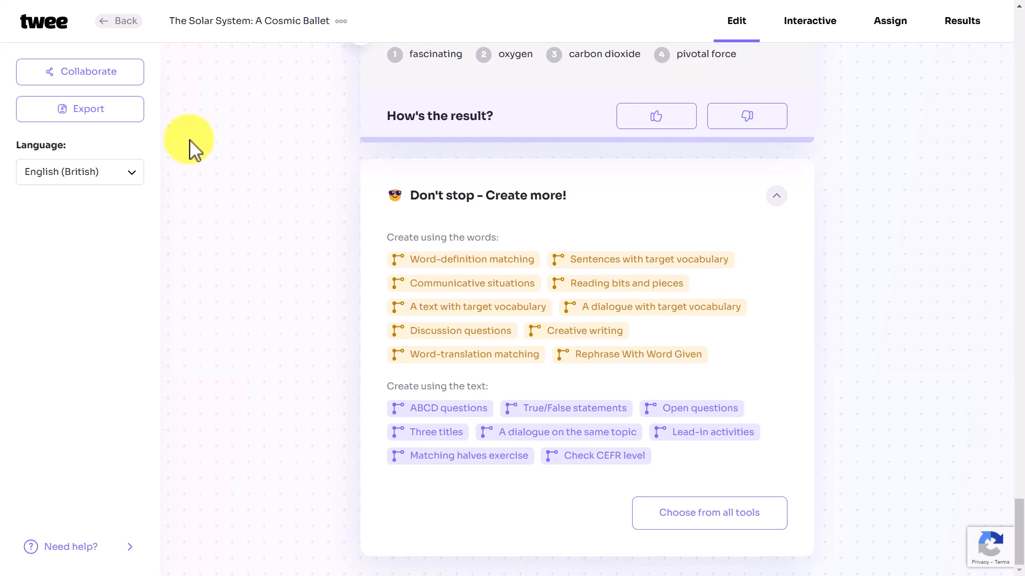
Step: Export the lesson as a PDF and open the downloaded Solar System file
left_click(86, 116)
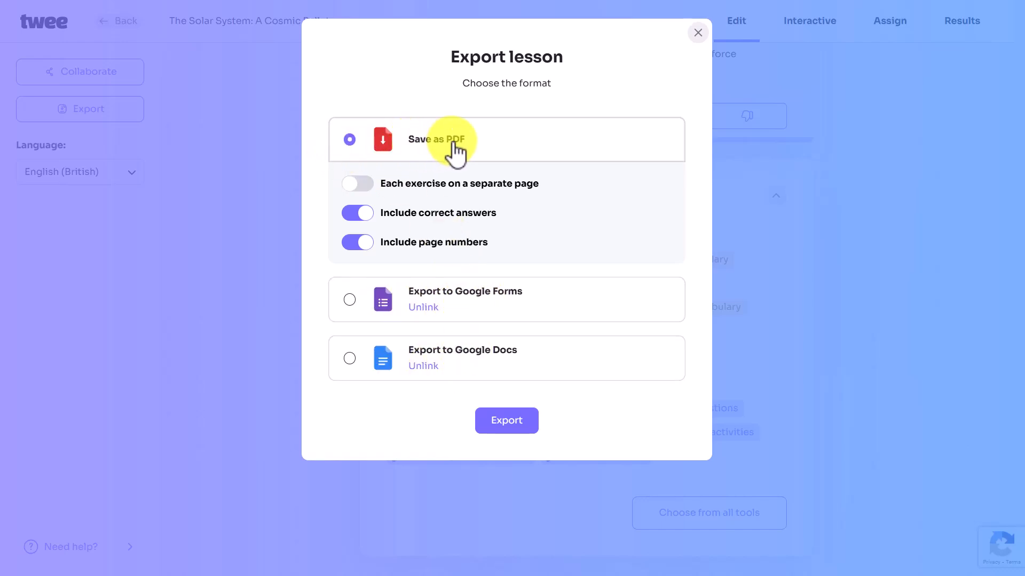
left_click(511, 421)
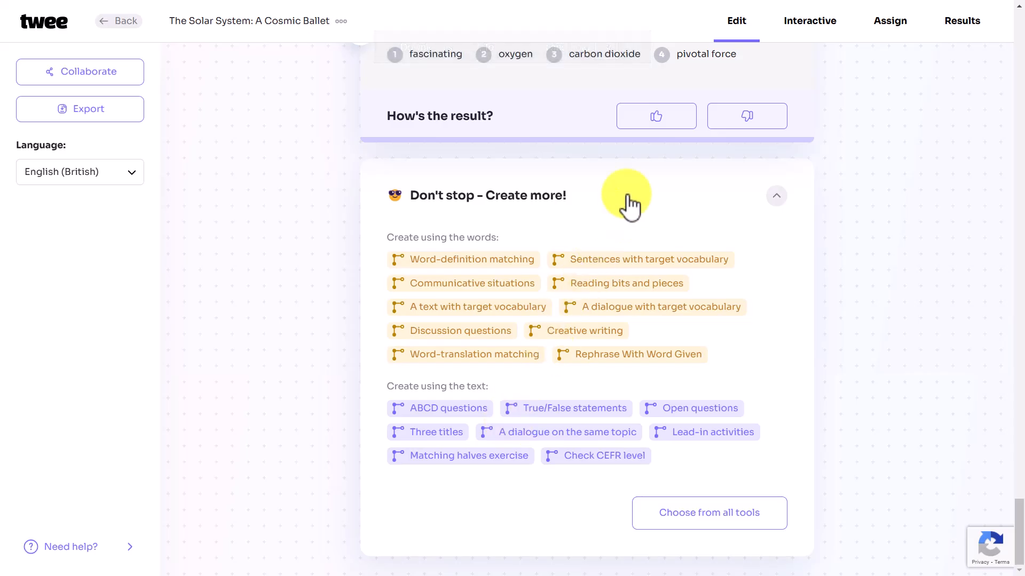
key("alt+Tab")
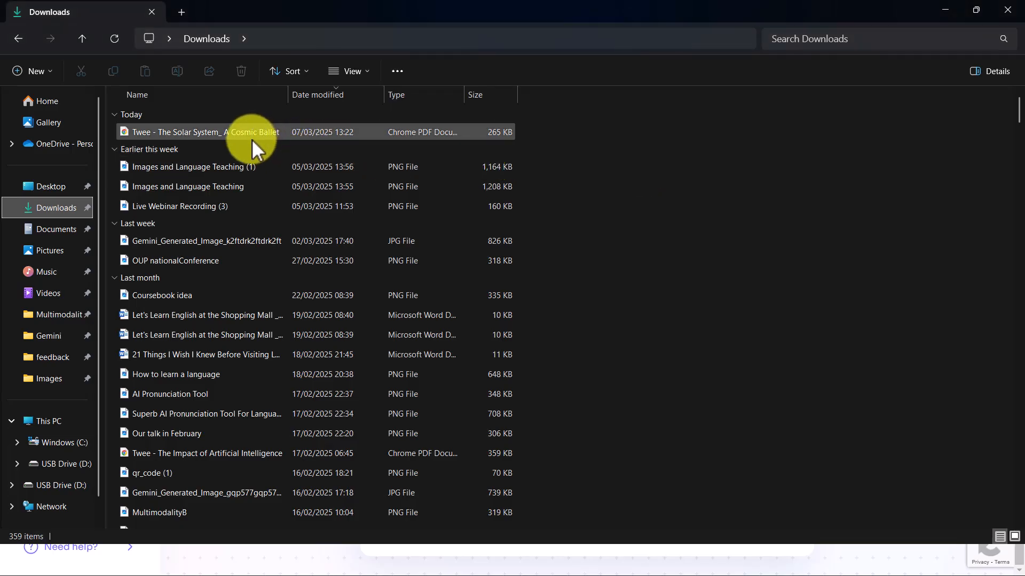
double_click(230, 131)
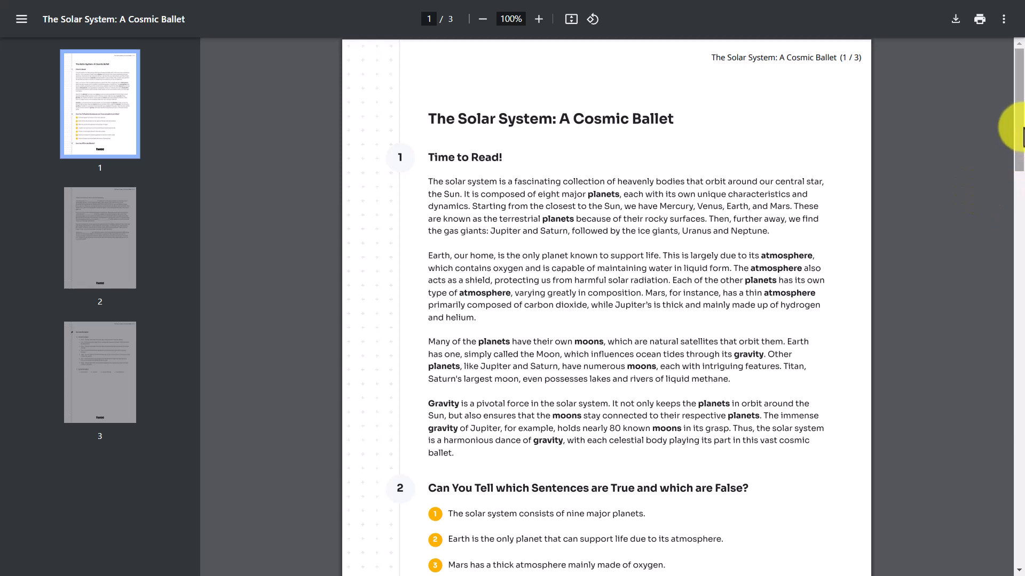
Step: Scroll through the three-page lesson PDF in Chrome's viewer
left_click_drag(1018, 127, 1006, 50)
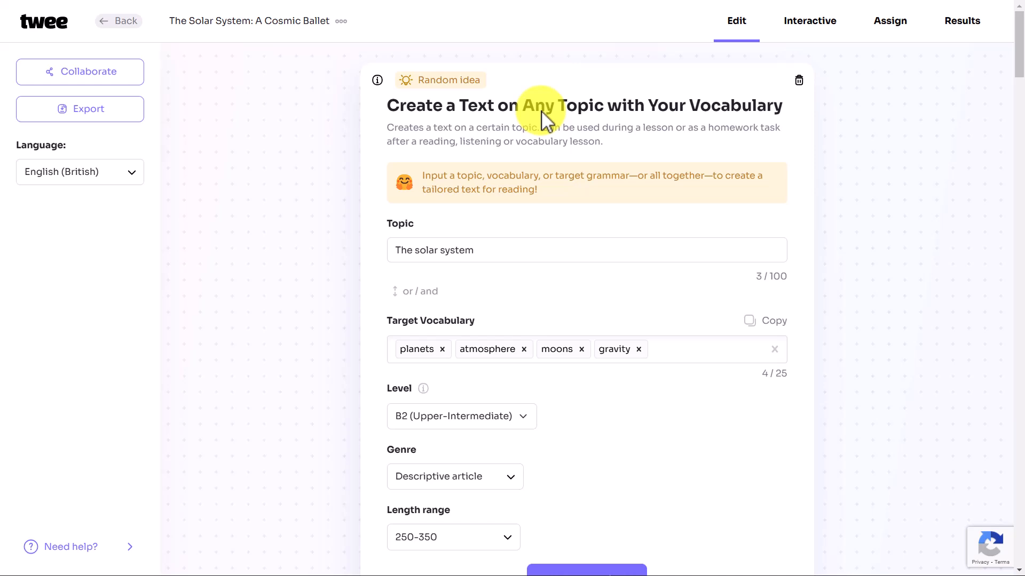
Step: On the Assign page, copy the student share link and view then close the QR code
left_click(892, 33)
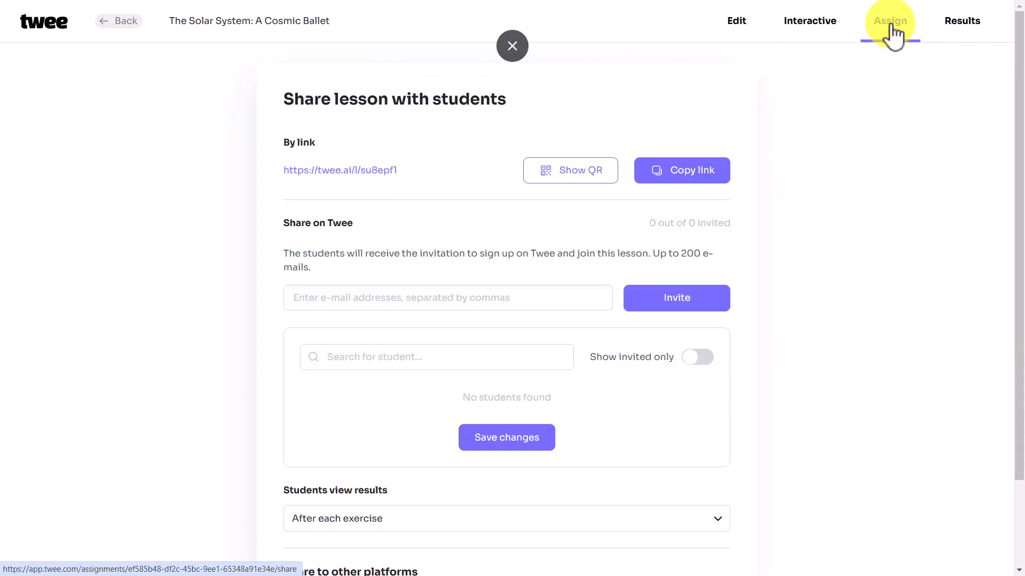
left_click(681, 170)
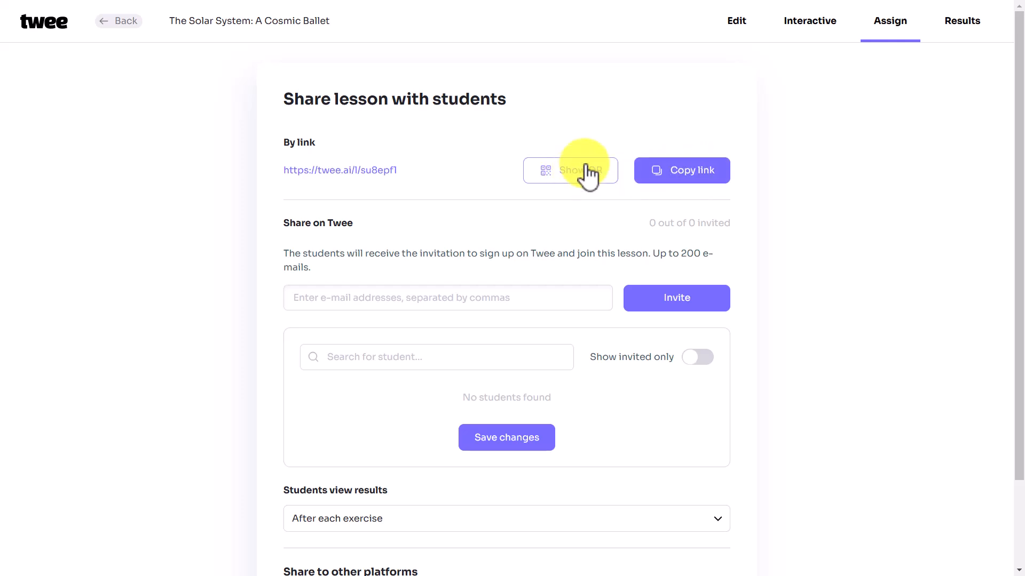
left_click(570, 180)
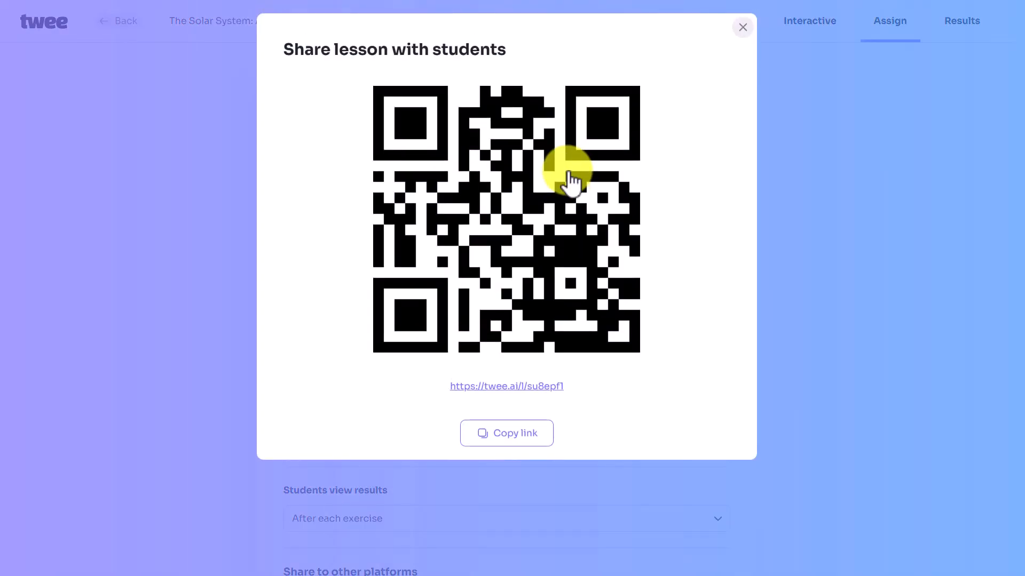
left_click(747, 35)
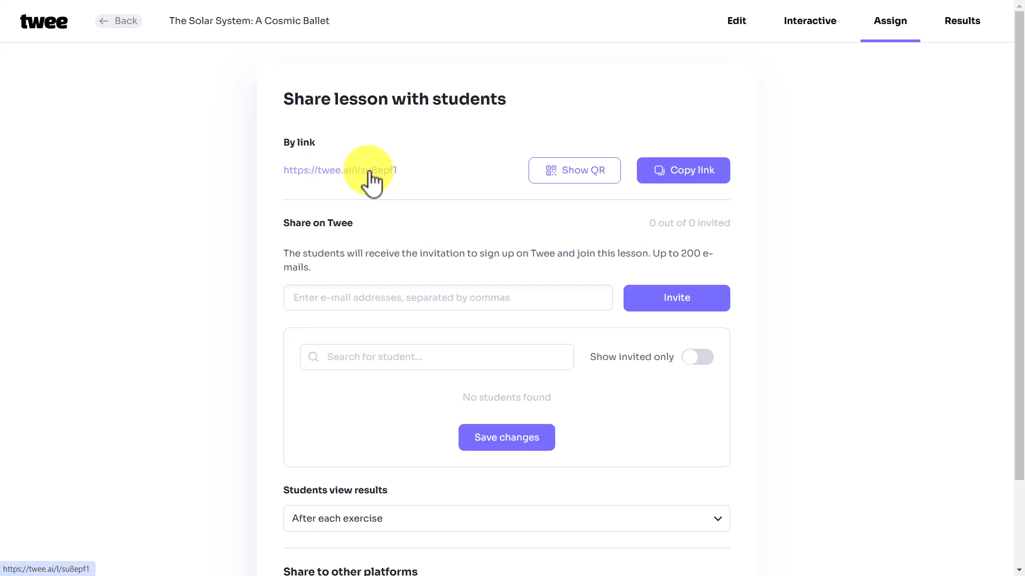
Step: Open the lesson as a student and answer statements 1-3: False, False, True
left_click(392, 171)
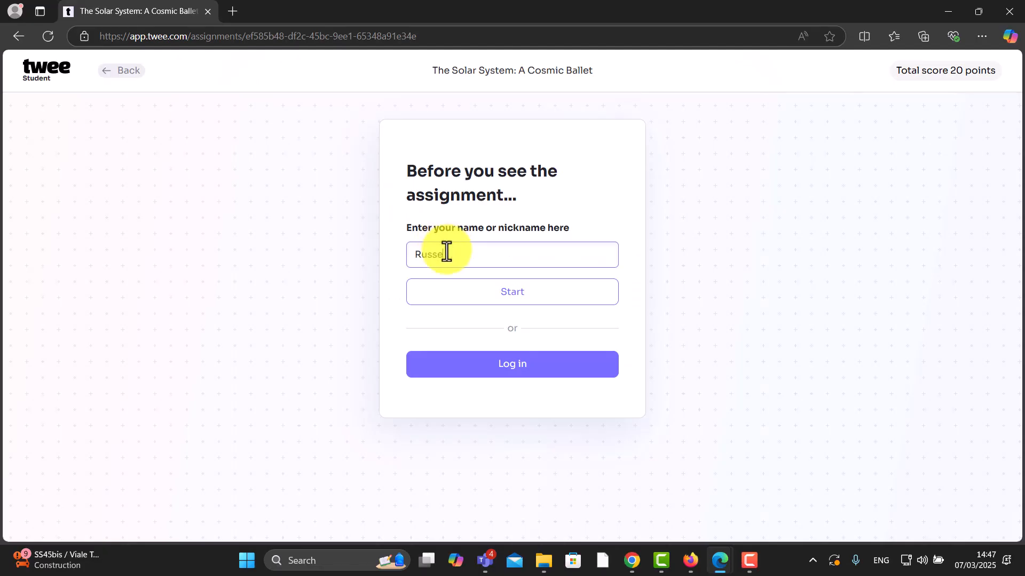
left_click(509, 299)
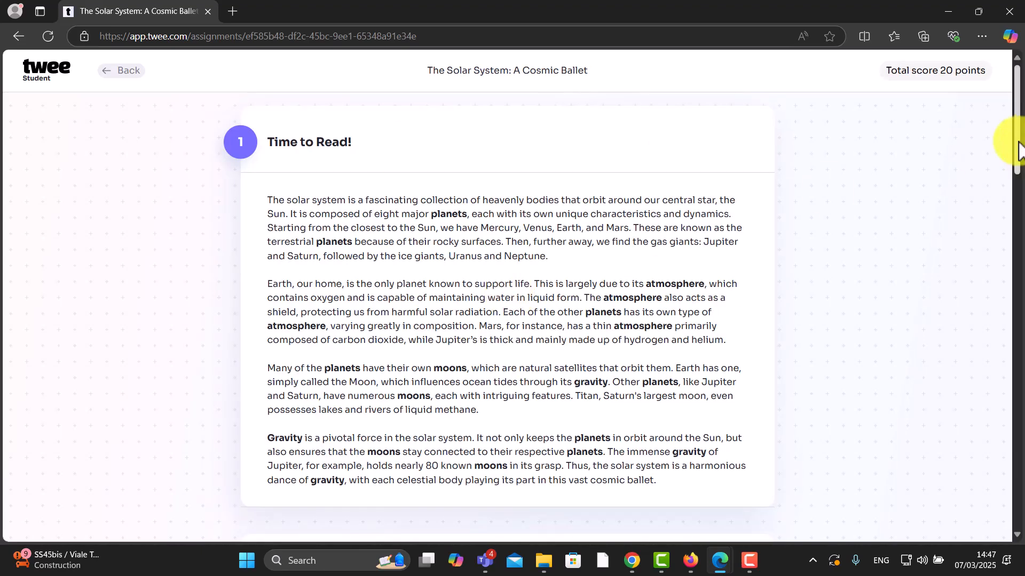
left_click_drag(1016, 137, 1013, 228)
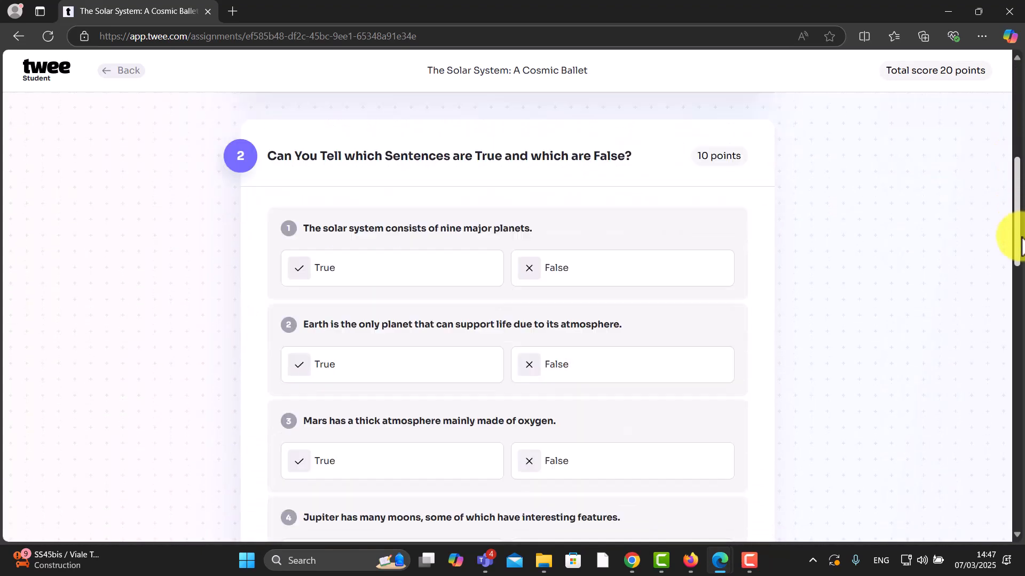
left_click(555, 261)
left_click(533, 356)
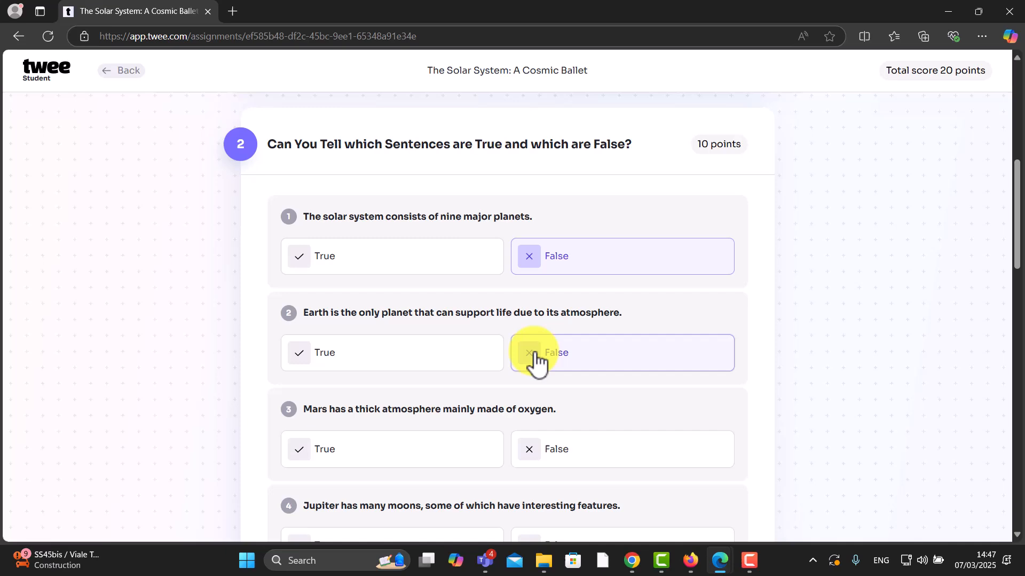
left_click(401, 458)
Step: Answer statements 4-7 False, True, False, True and submit the answers
left_click_drag(1013, 240, 1014, 312)
left_click(617, 232)
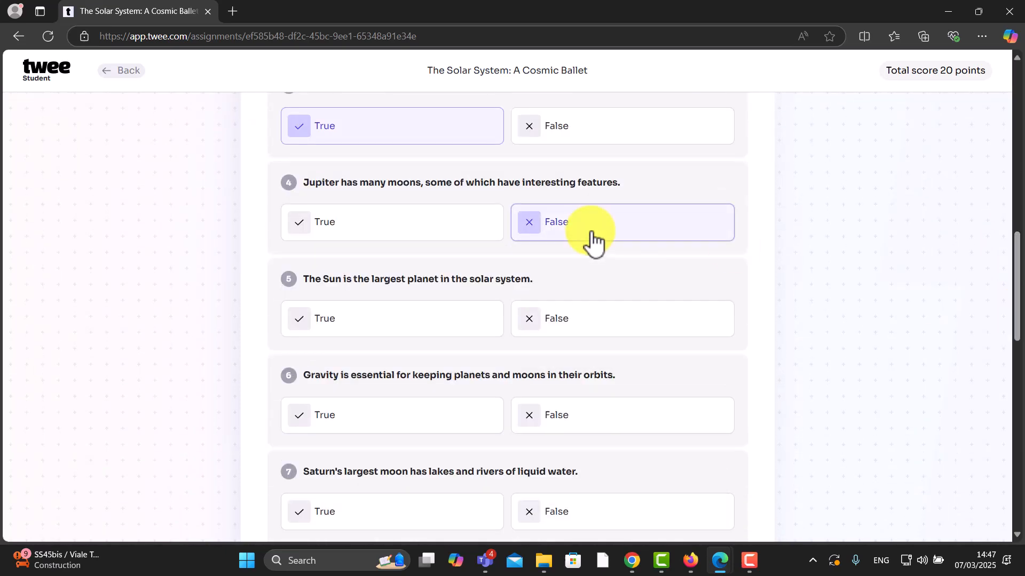
left_click(419, 324)
left_click(563, 421)
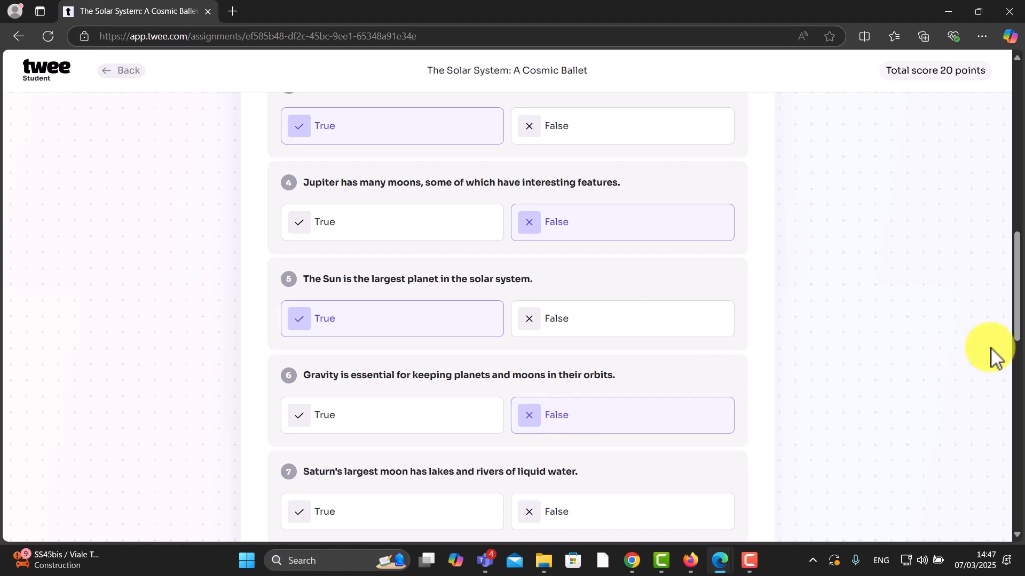
left_click_drag(1012, 320, 1010, 359)
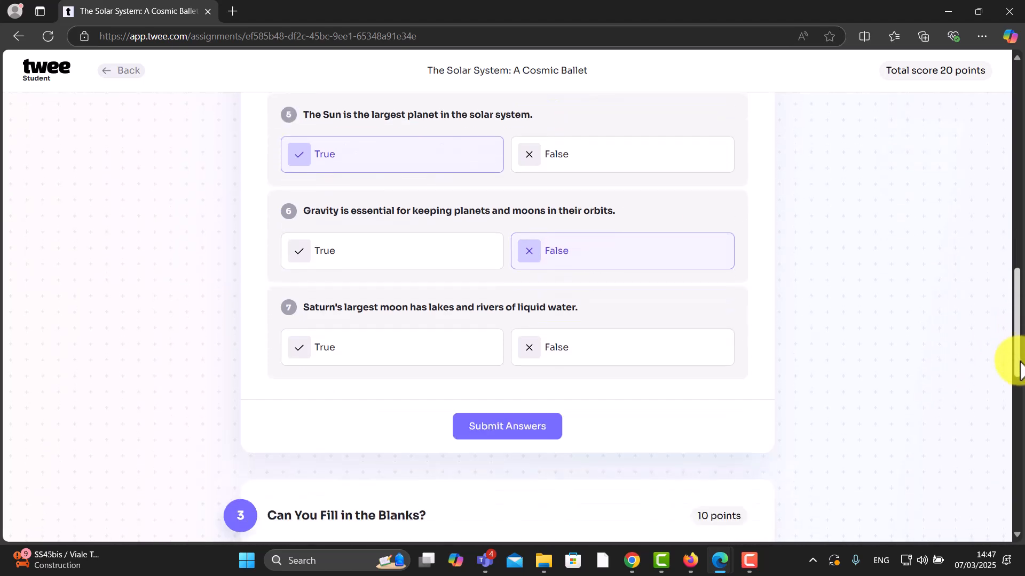
left_click(393, 357)
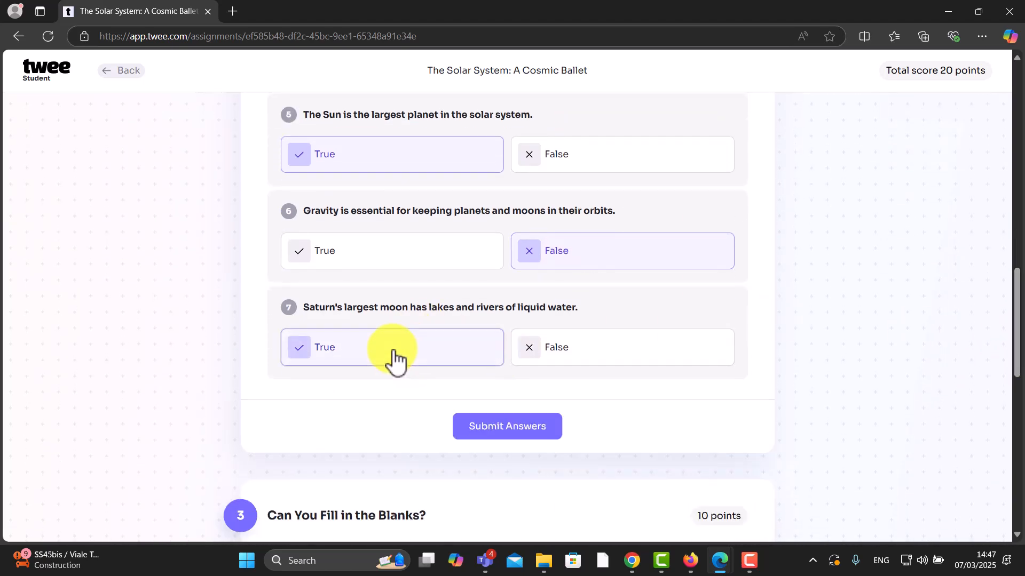
left_click(515, 430)
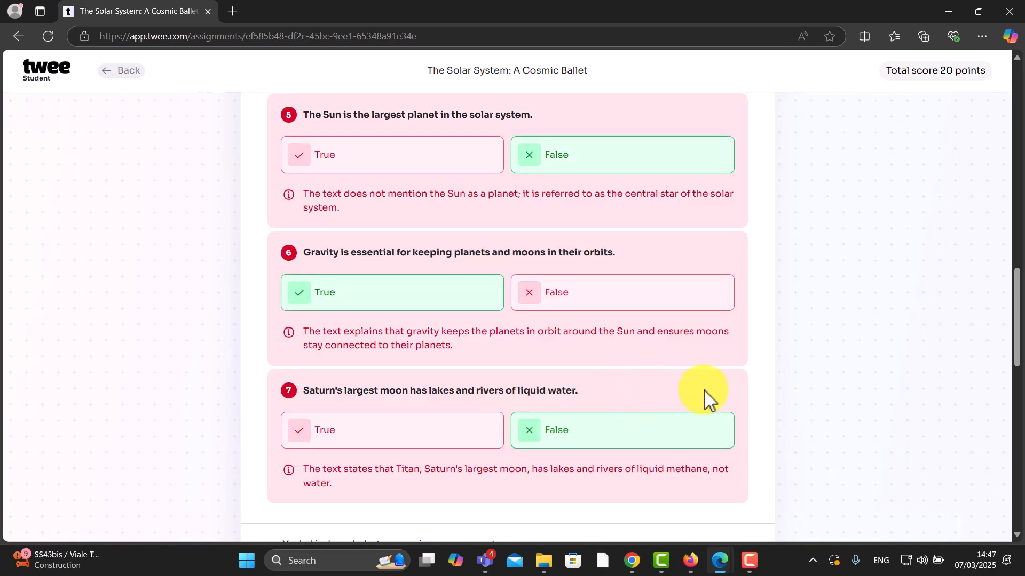
Step: Fill the blanks with pivotal force, fascinating, oxygen and carbon dioxide, then submit for a 2.5/10 score
left_click_drag(1017, 295, 1018, 408)
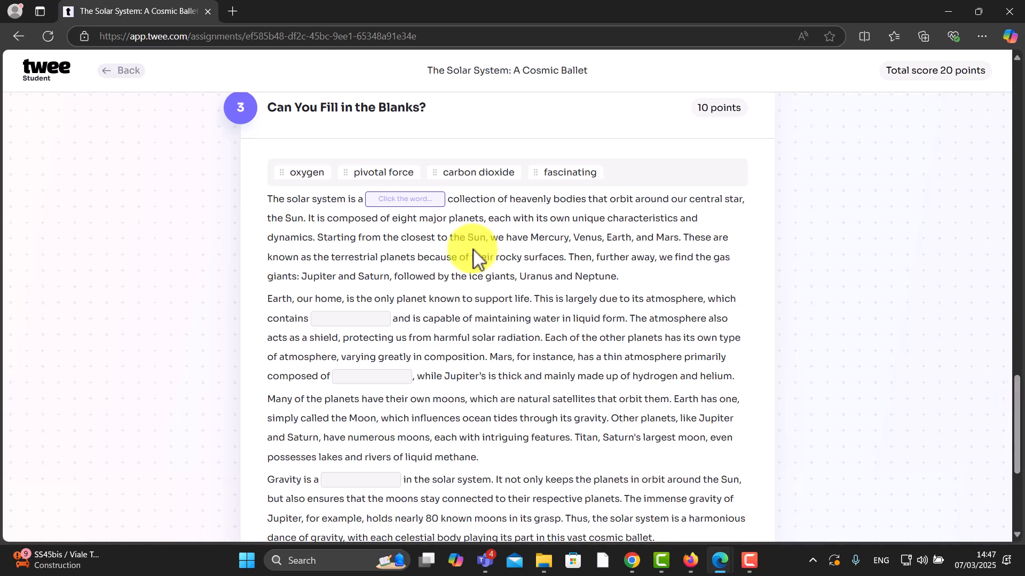
left_click_drag(382, 186, 400, 203)
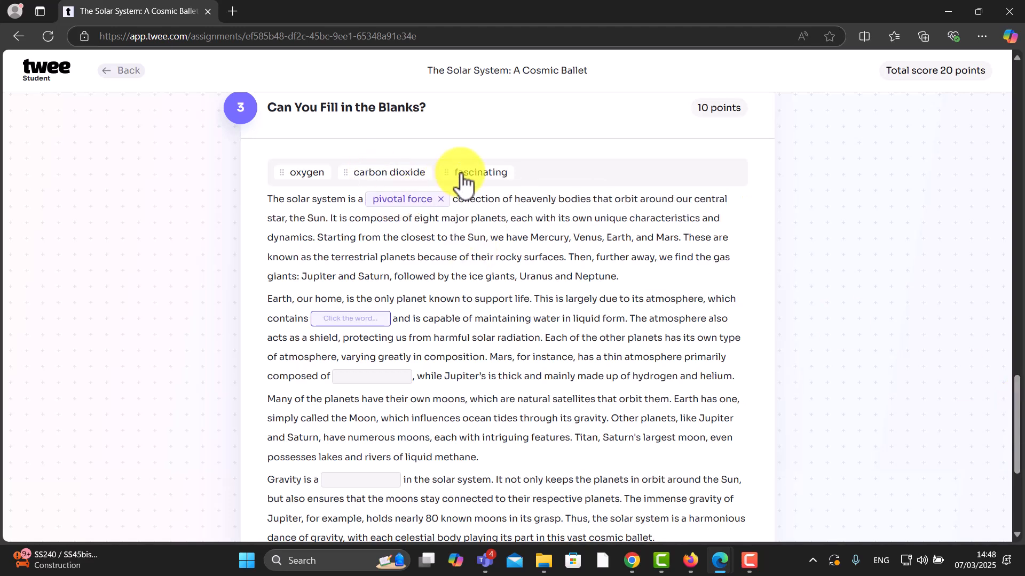
left_click_drag(468, 178, 343, 322)
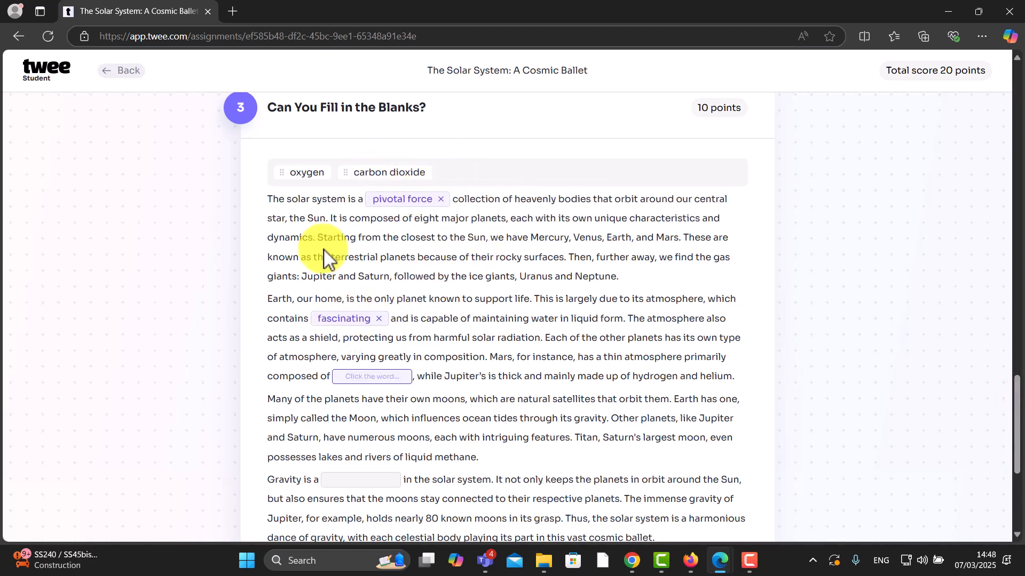
left_click_drag(306, 184, 354, 485)
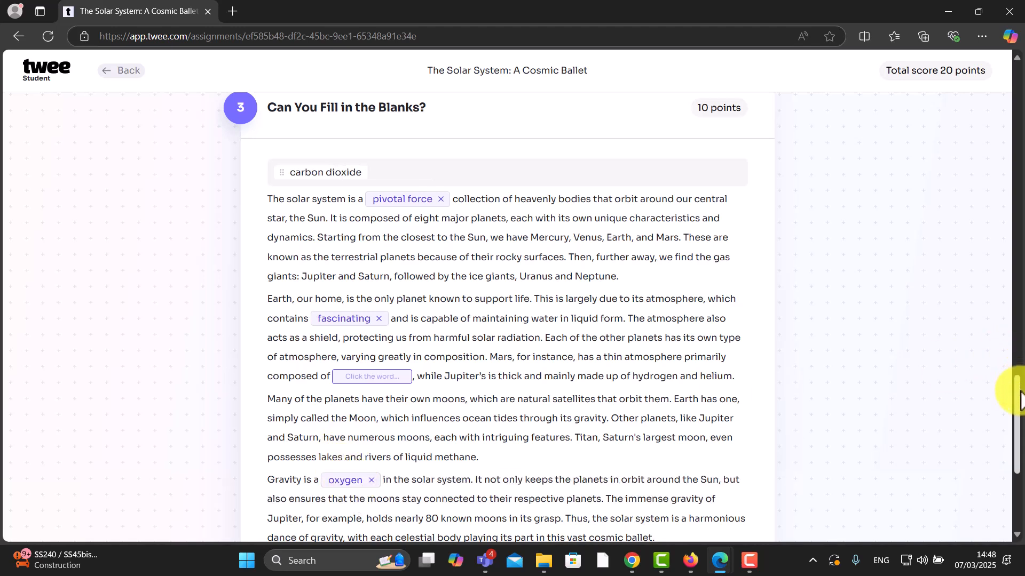
left_click_drag(1019, 394, 1020, 406)
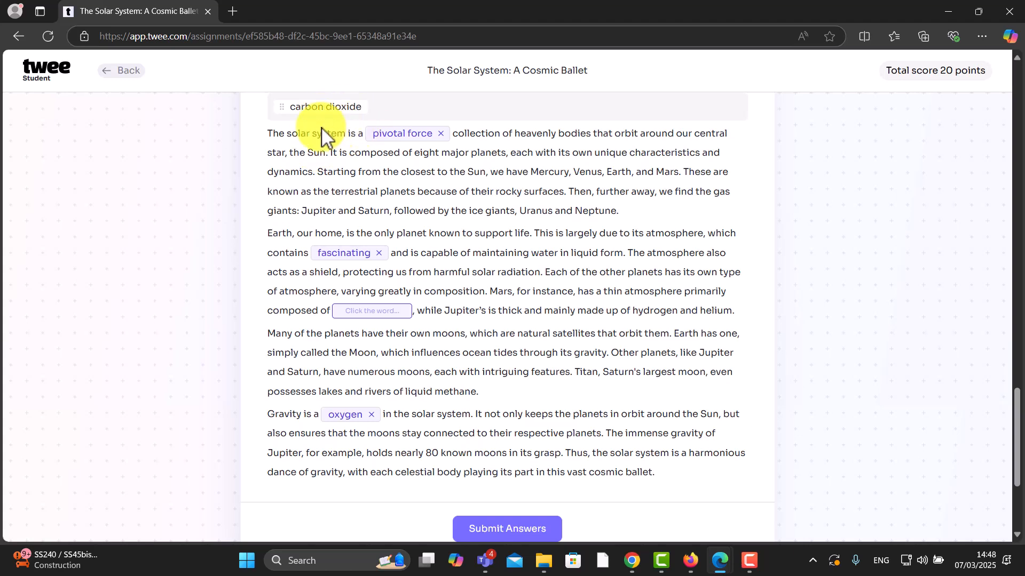
left_click_drag(320, 110, 366, 311)
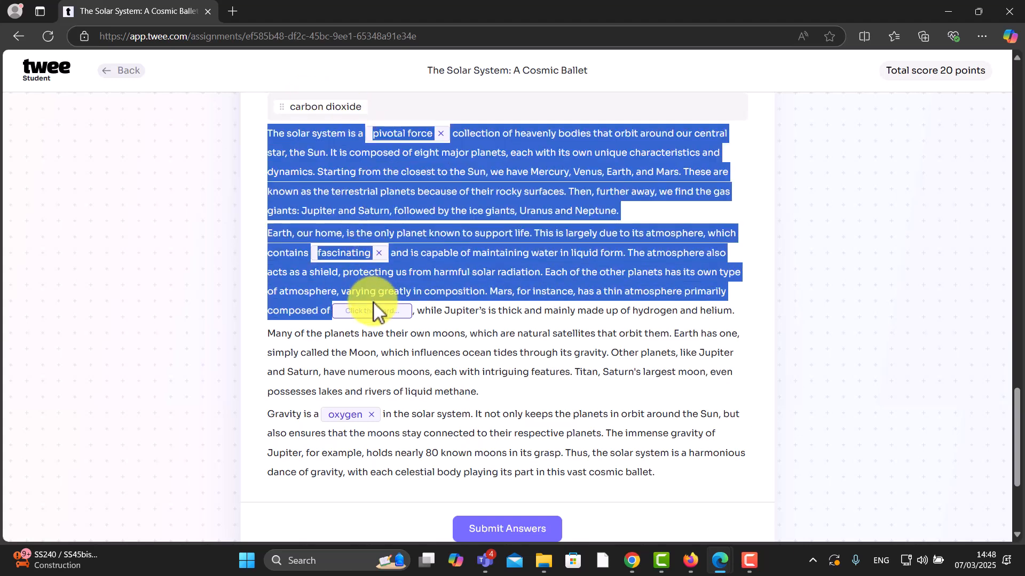
left_click_drag(322, 107, 380, 315)
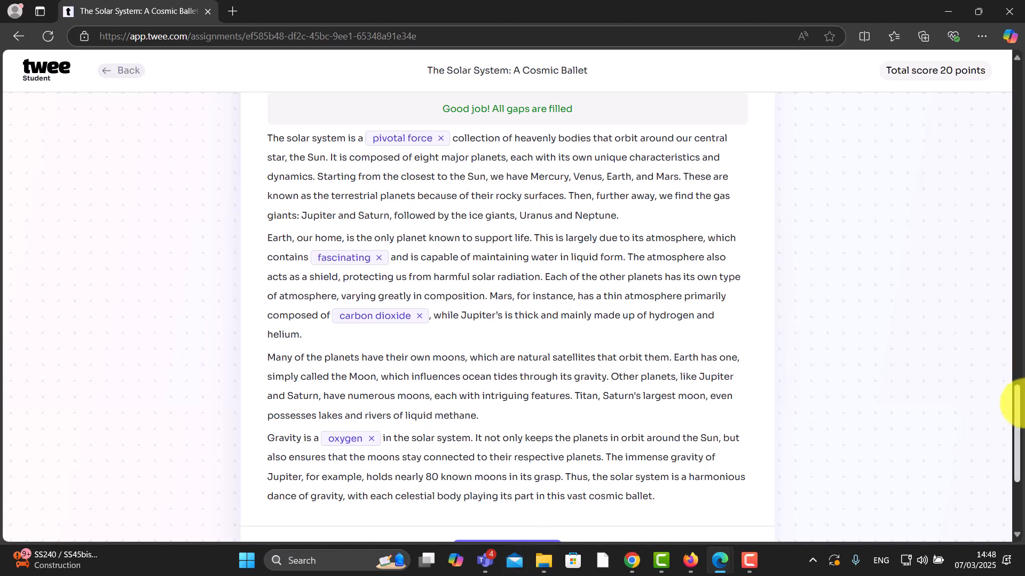
scroll(1017, 427, "down", 2)
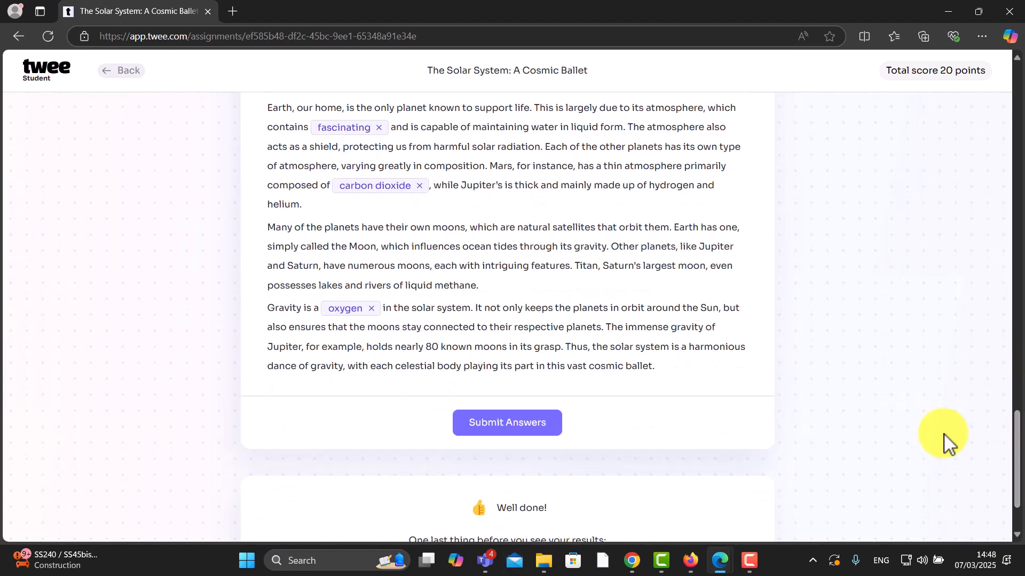
left_click(491, 424)
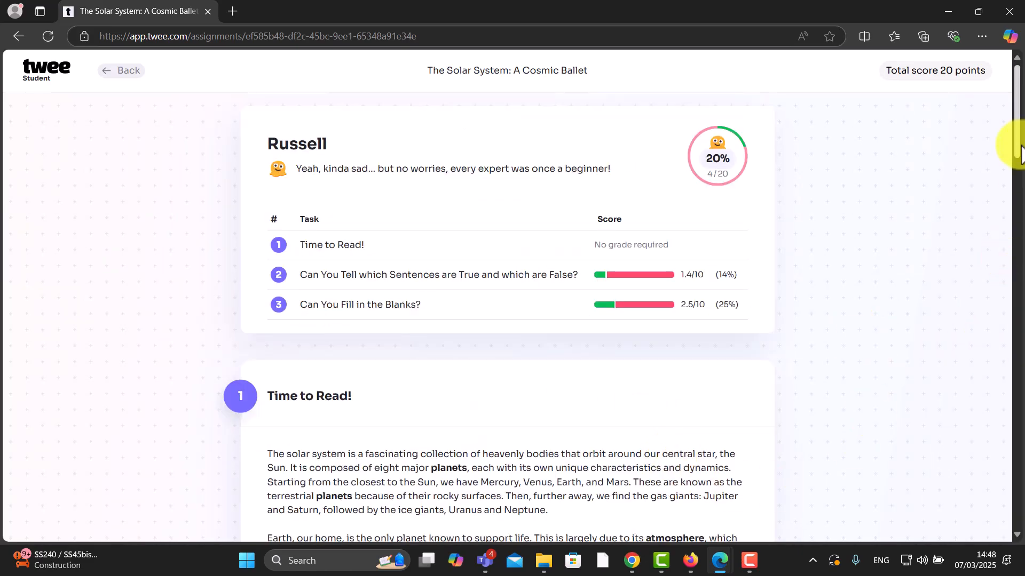
Step: Return to the teacher's Interactive view of 'The Solar System: A Cosmic Ballet'
left_click_drag(1012, 143, 1017, 569)
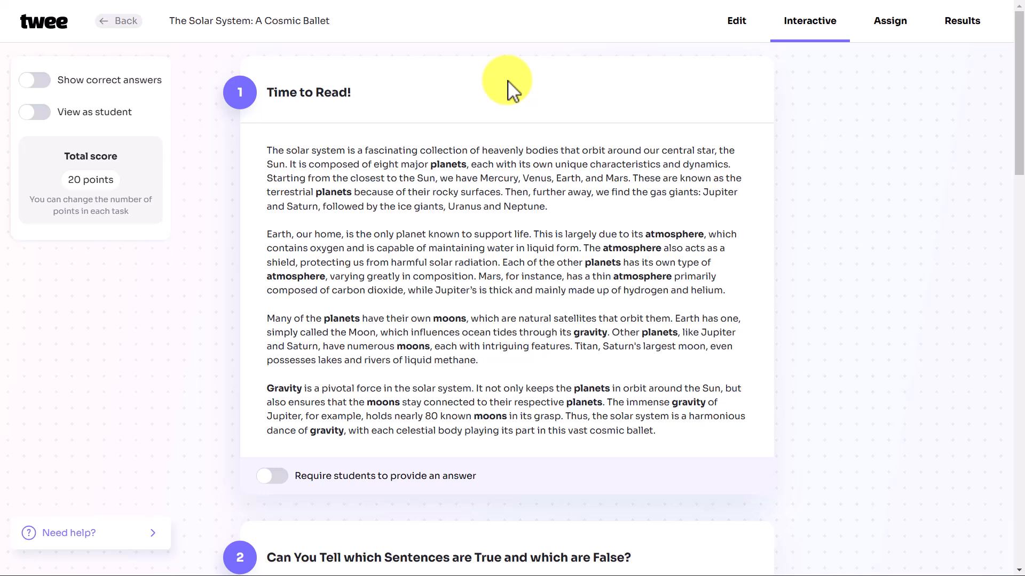
Step: View the lesson's Results tab, listing two completed student submissions in the All Students table
left_click(964, 22)
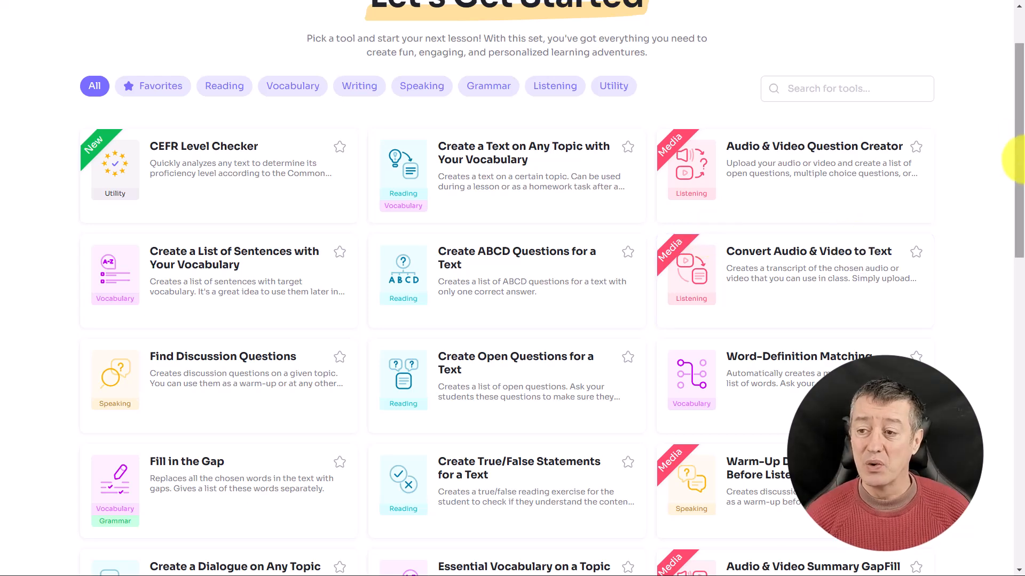
mouse_move(1016, 190)
left_mouse_down()
mouse_move(1021, 412)
mouse_move(1021, 171)
left_mouse_up()
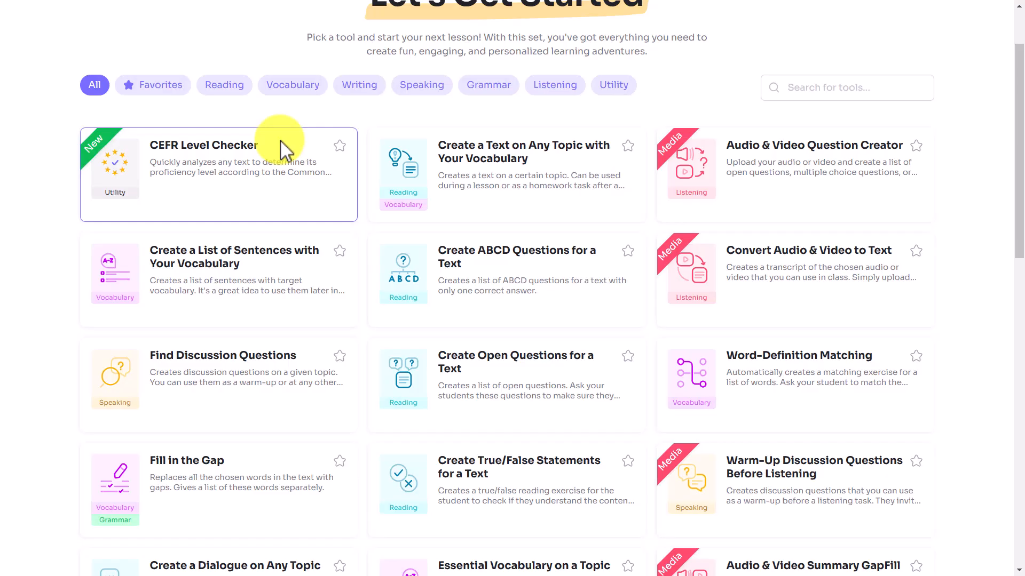
Step: Paste the solar system text into the CEFR Level Checker and analyse it, getting a B2.3 rating
left_click(204, 185)
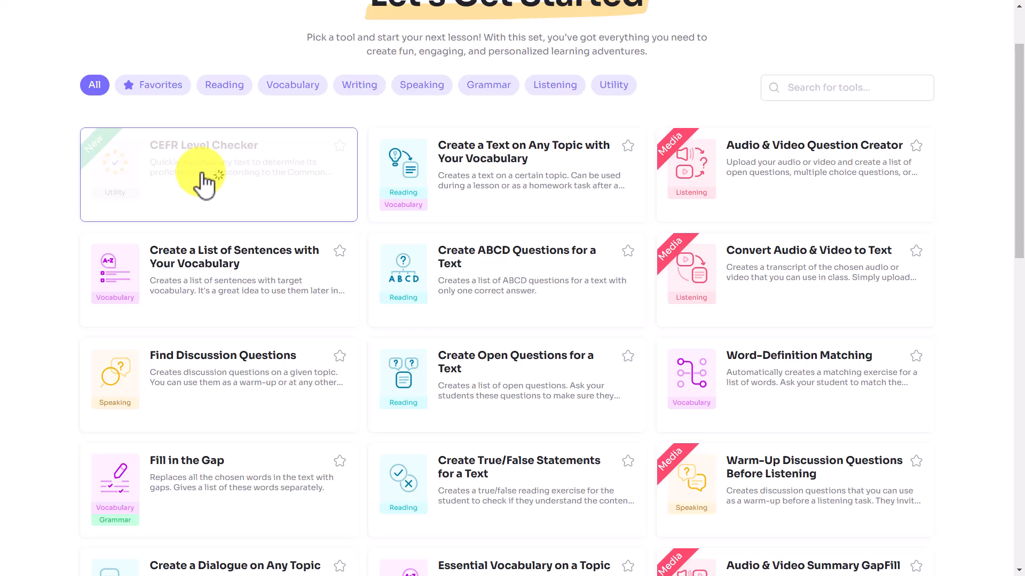
left_click(486, 269)
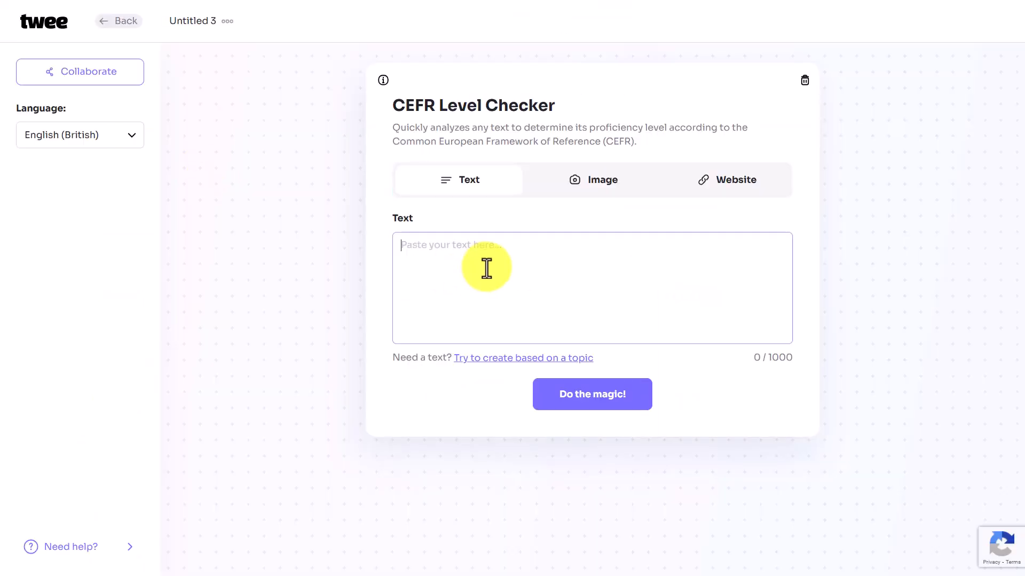
key("ctrl+v")
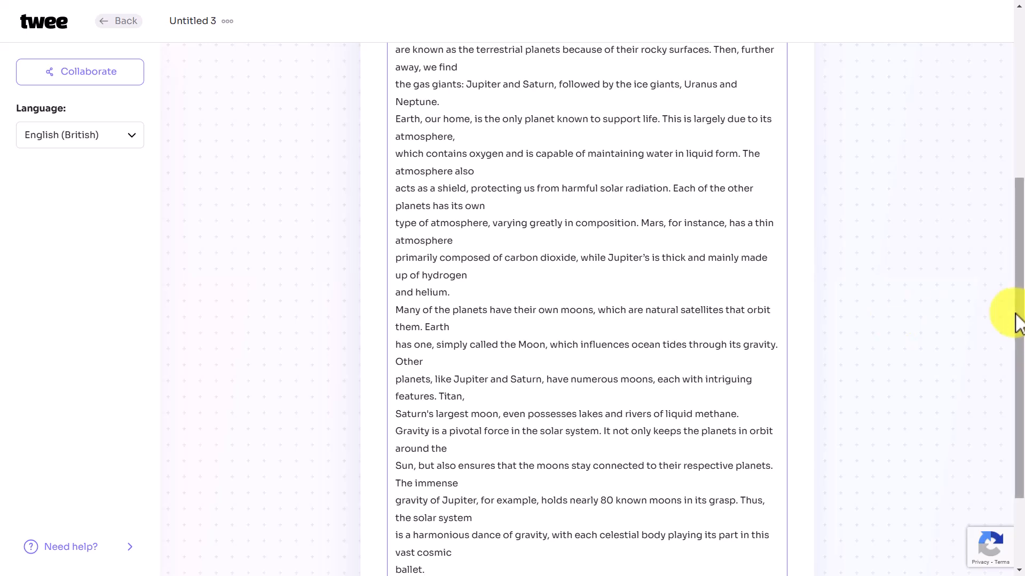
left_click_drag(1018, 320, 1013, 450)
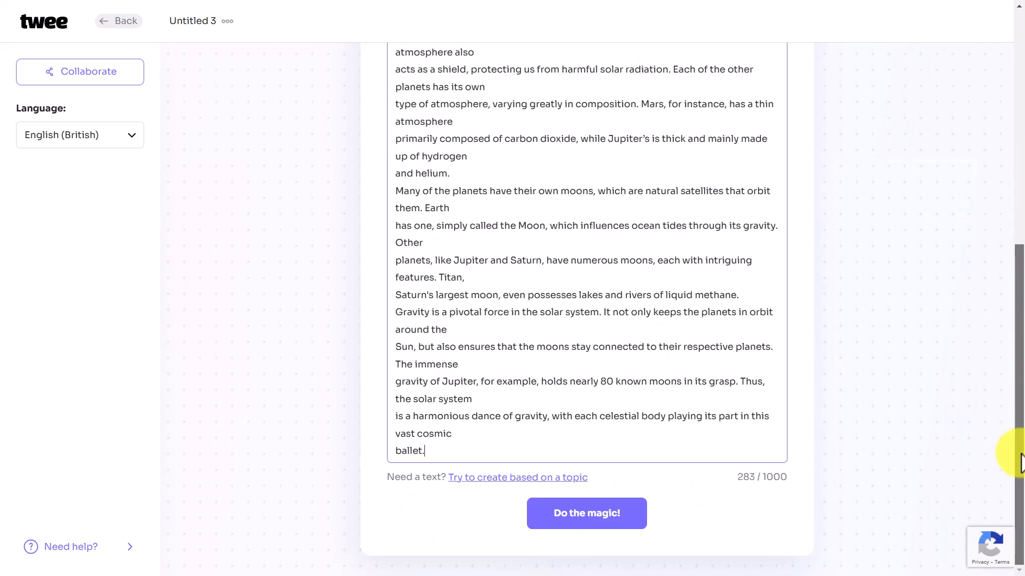
left_click(582, 517)
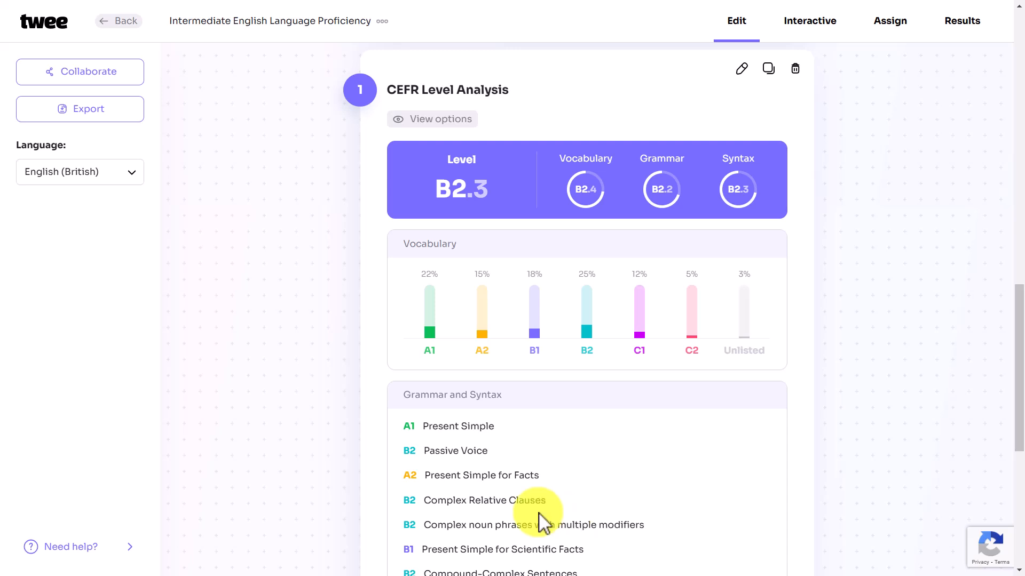
Step: Leave the language setting unchanged and go back to the Let's Get Started tools page
left_click(133, 174)
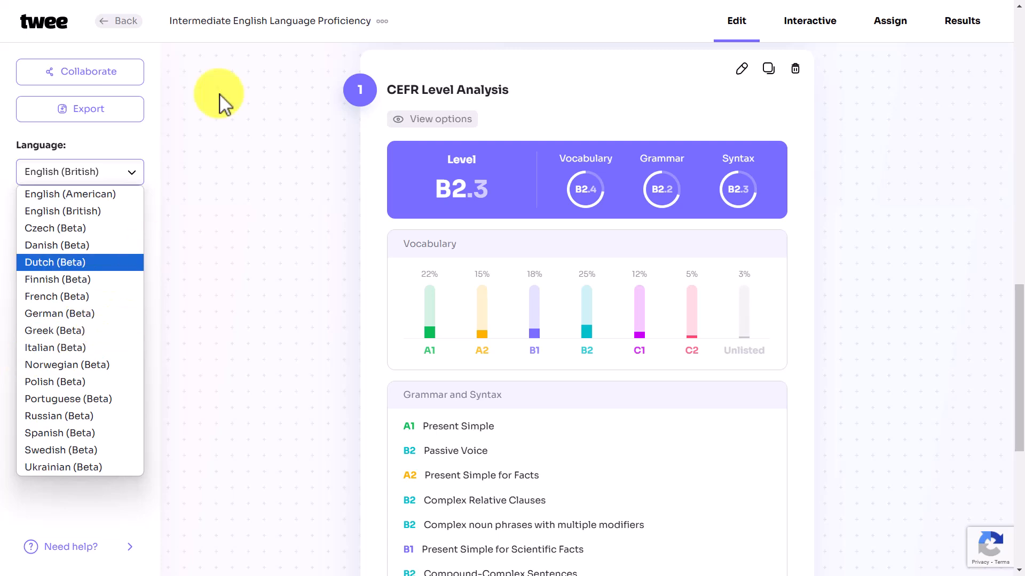
left_click(118, 26)
left_click(118, 26)
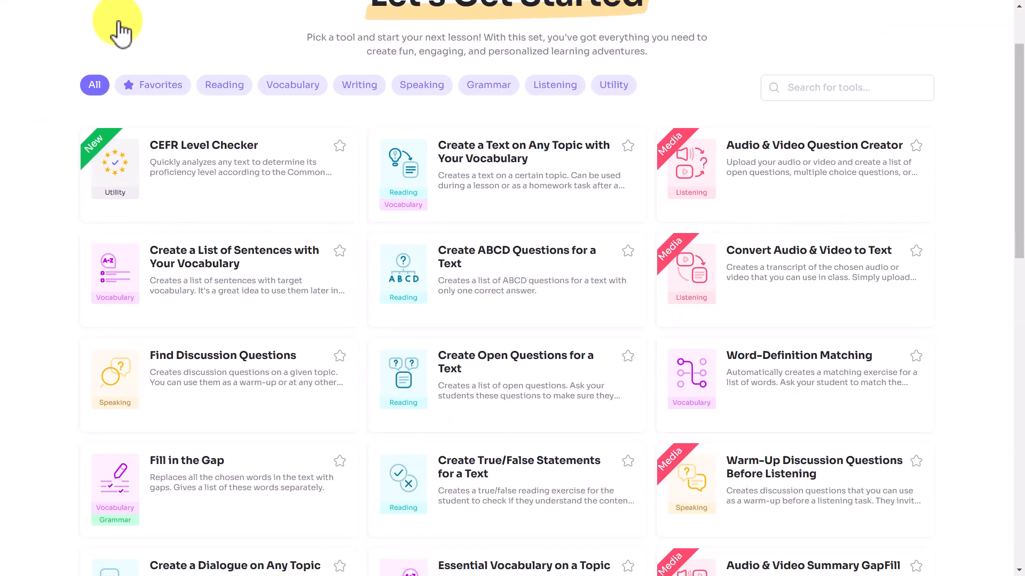